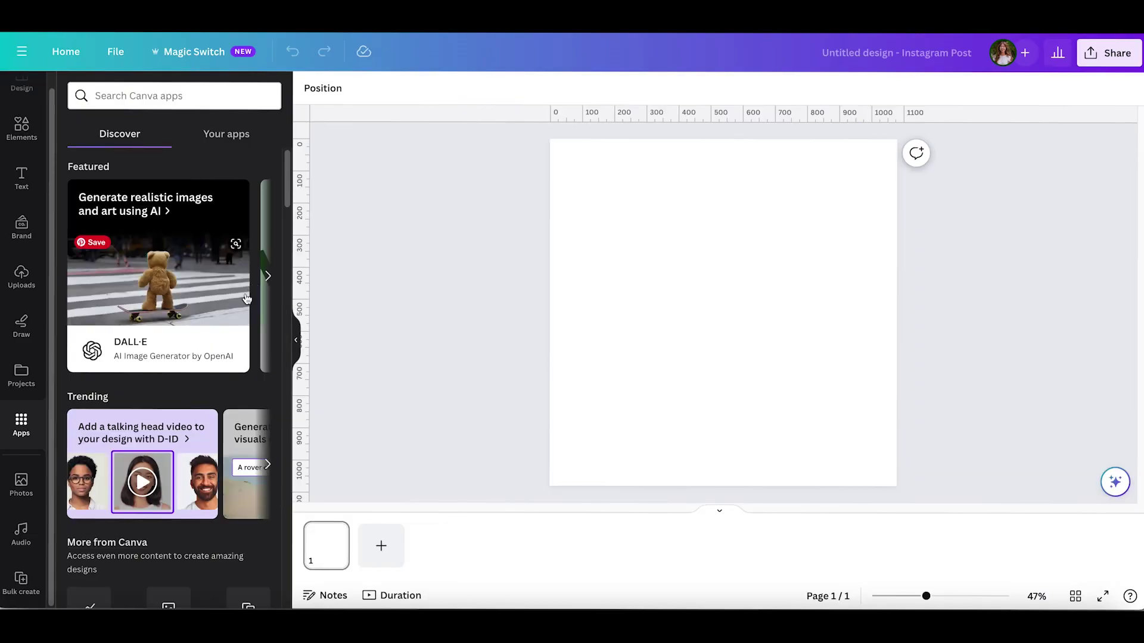
- Find the QR Code app in the Discover list of Canva apps and open it
scroll(247, 298, down, 4)
scroll(247, 298, down, 5)
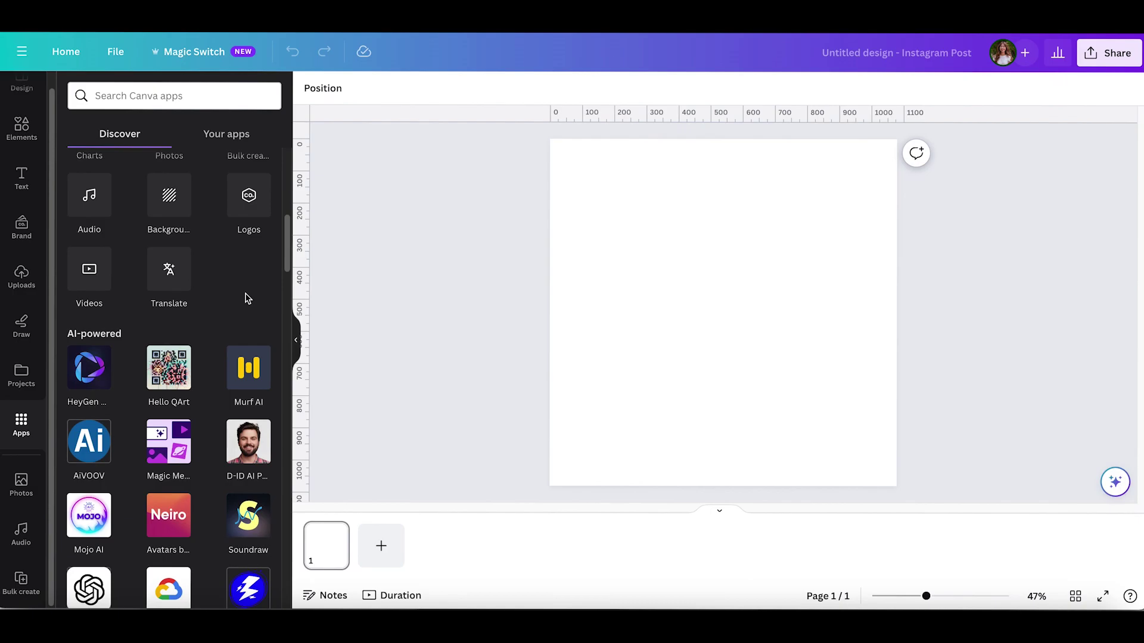
scroll(248, 298, down, 6)
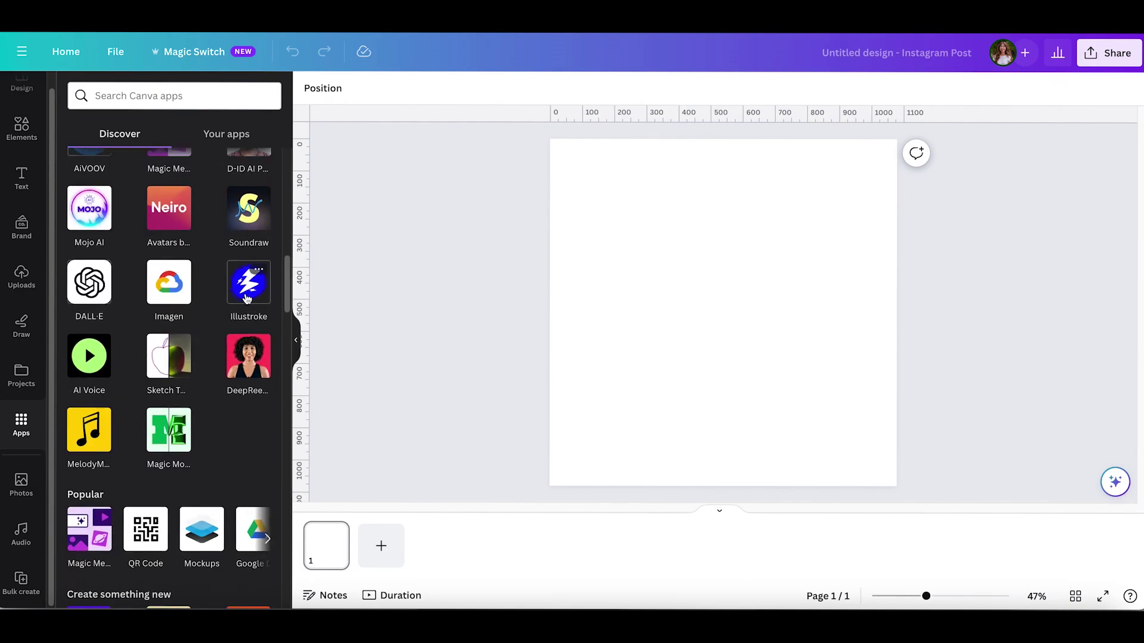
scroll(206, 399, down, 2)
click(144, 429)
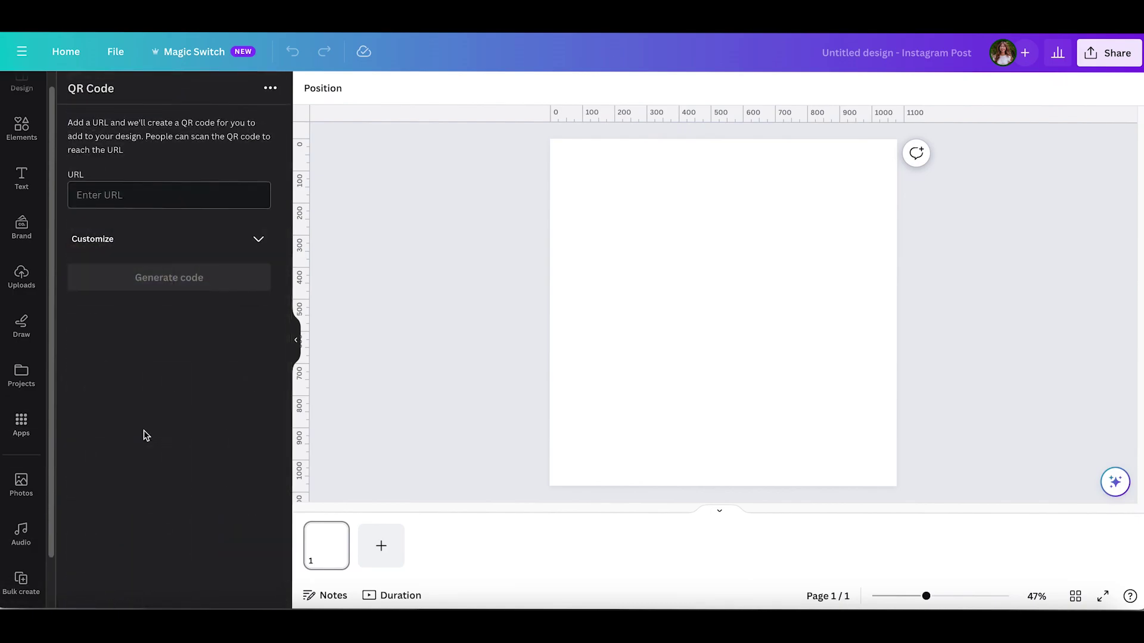
click(143, 191)
text(www.)
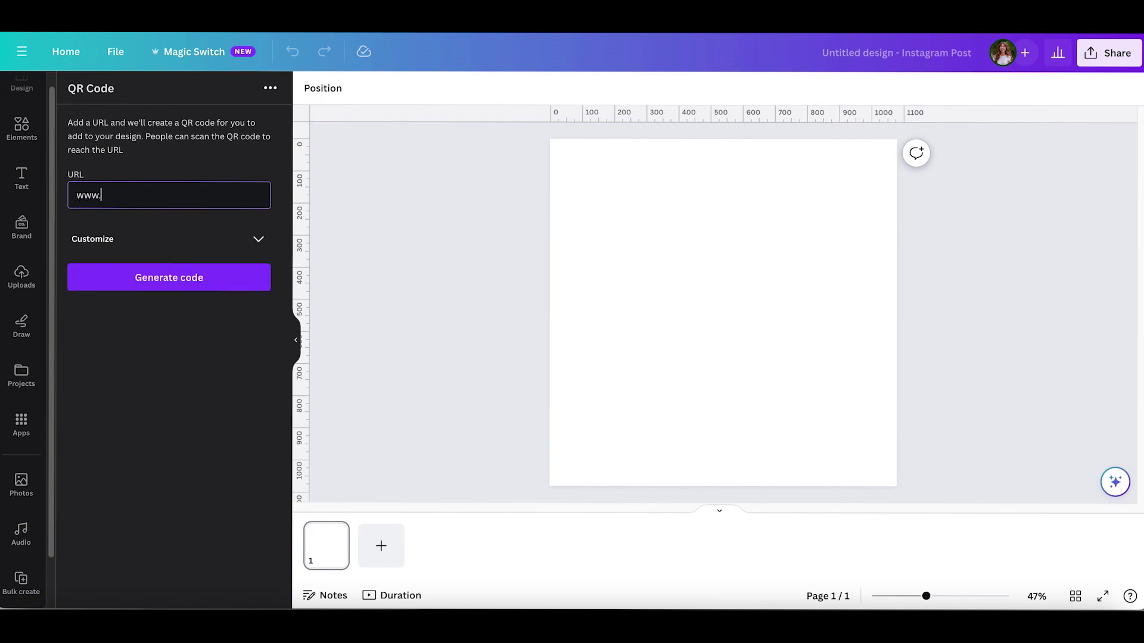
text(GreysonEnterprises.com)
click(158, 285)
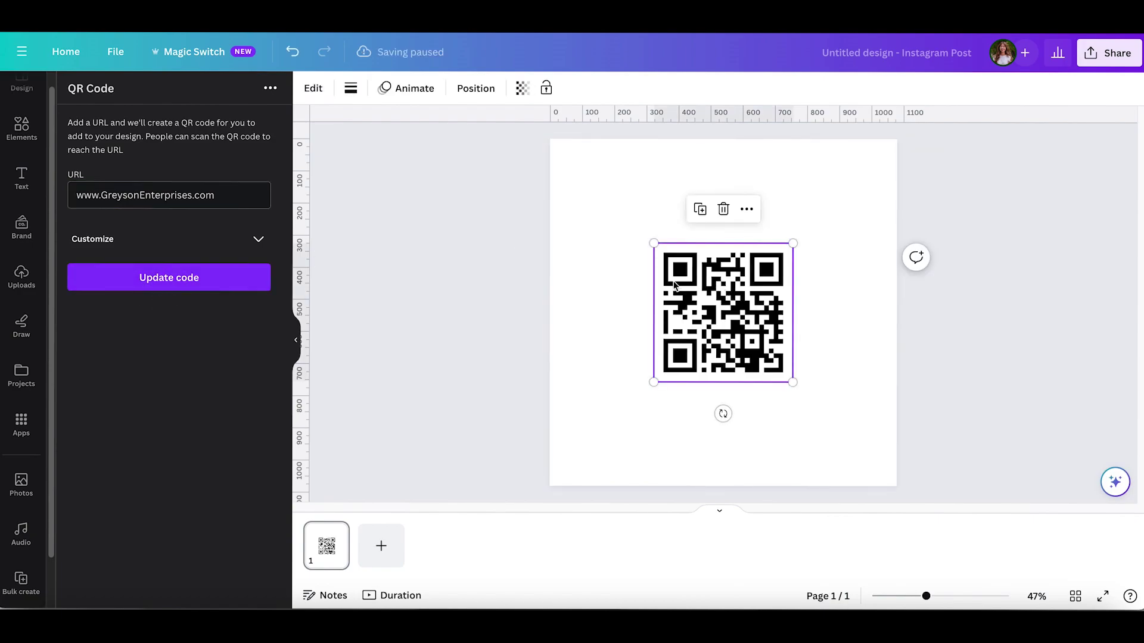
- Set the QR code's background color to pale pink #E8B1B1 in its customization options
click(258, 241)
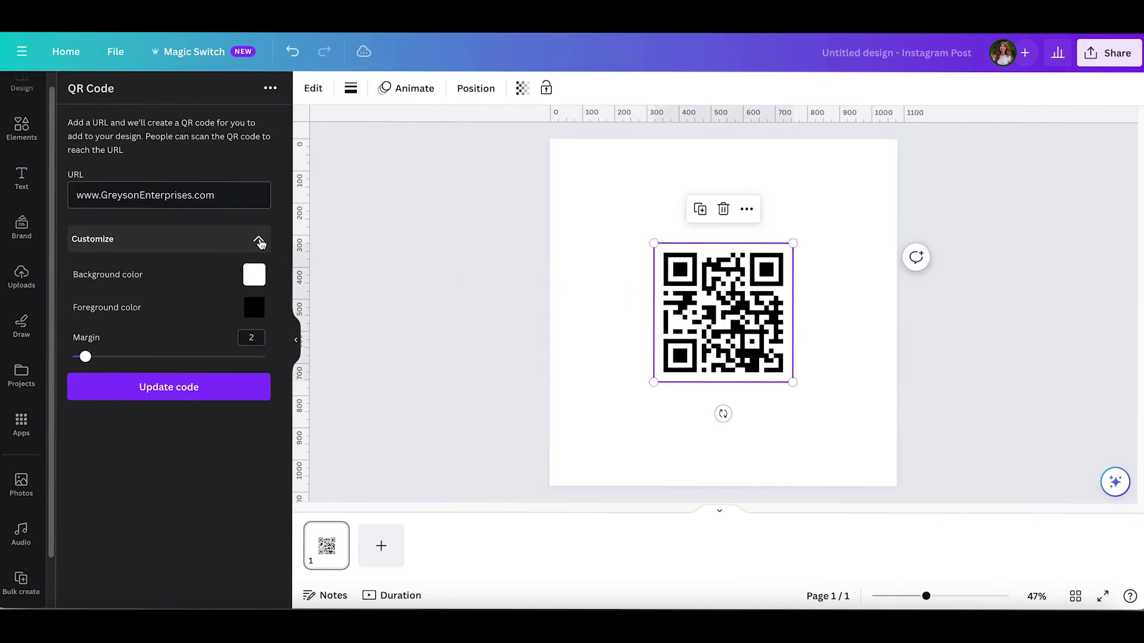
click(265, 273)
click(308, 311)
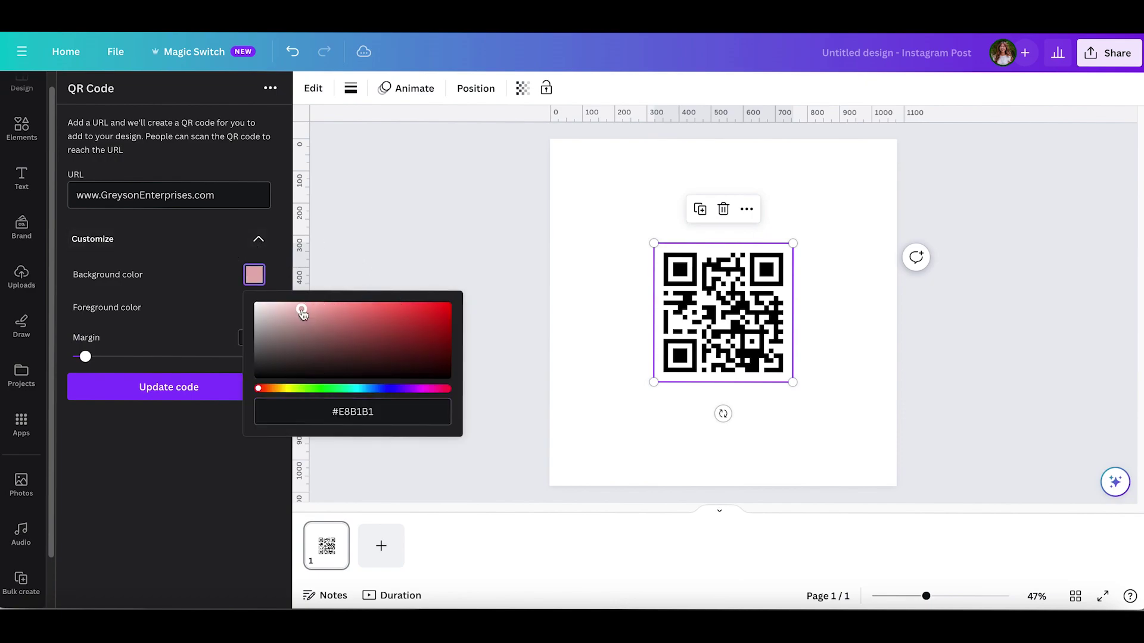
click(203, 330)
- Change the QR code's foreground color to a red shade and update the code
click(254, 320)
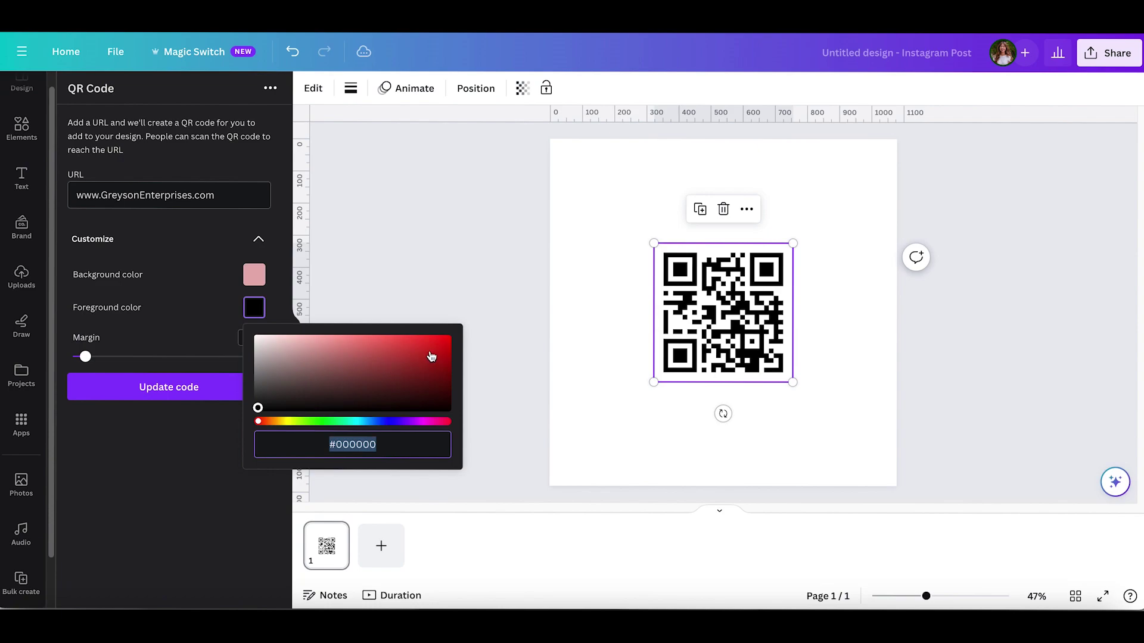
click(369, 390)
click(435, 348)
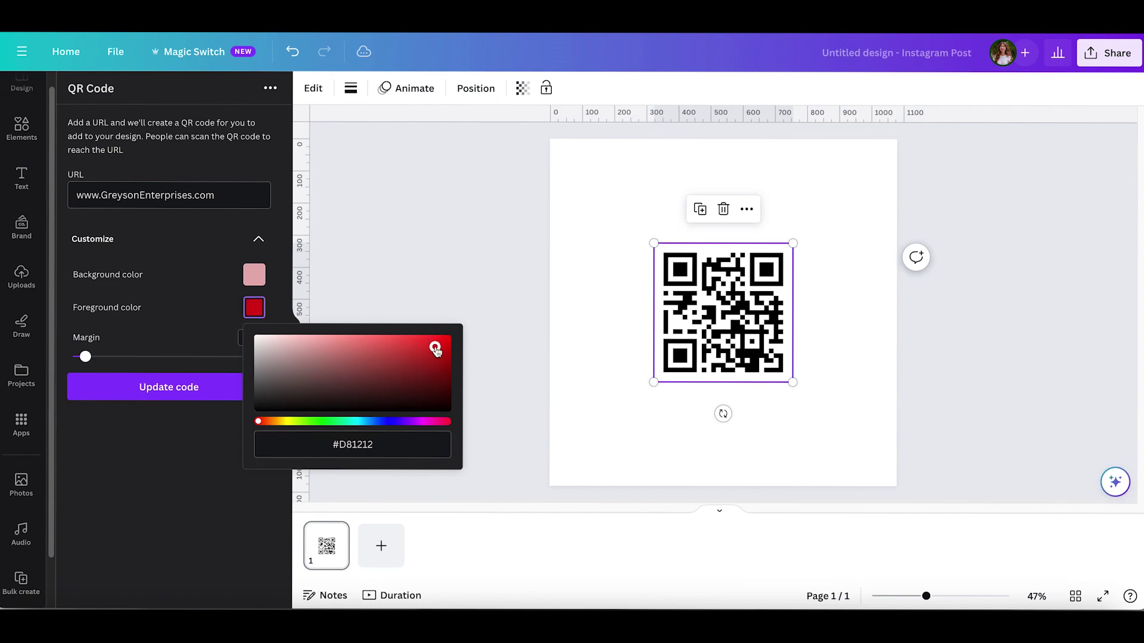
click(382, 346)
click(183, 395)
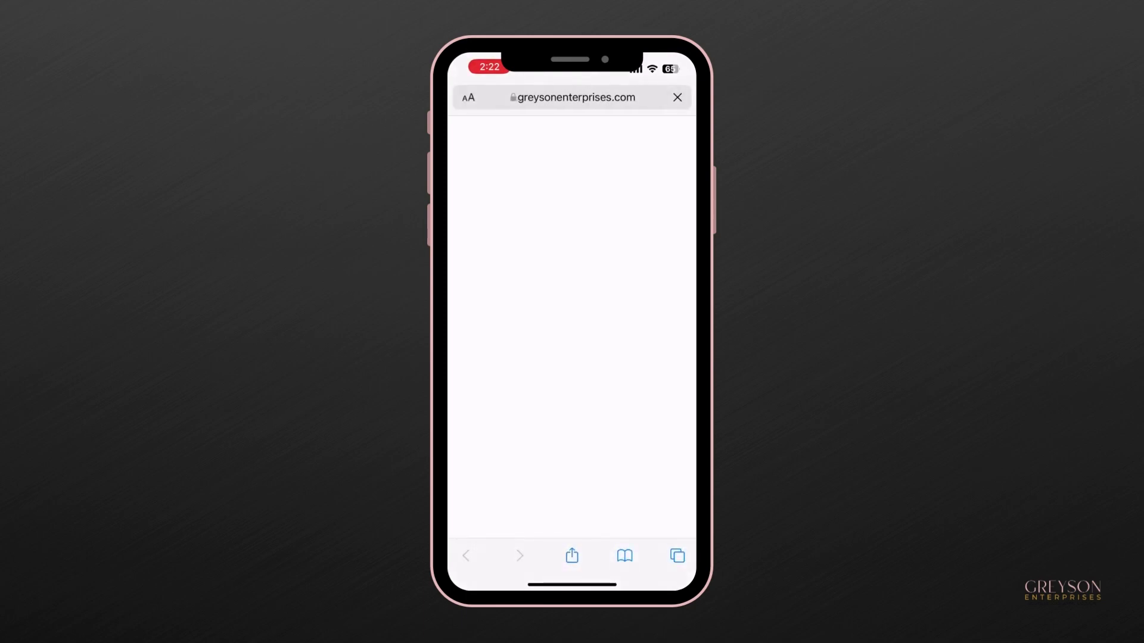
- Look through the greysonenterprises.com page in the phone's browser
scroll(572, 322, down, 1)
scroll(572, 351, down, 5)
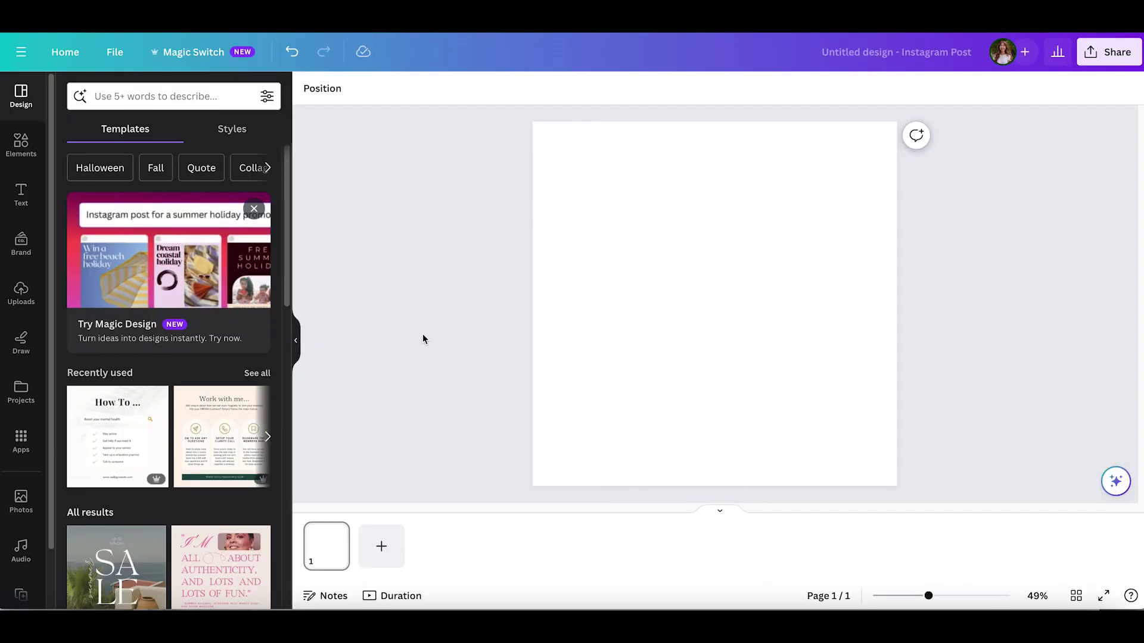
- Show rulers and guides for the blank Instagram post
click(114, 52)
mouse_move(263, 229)
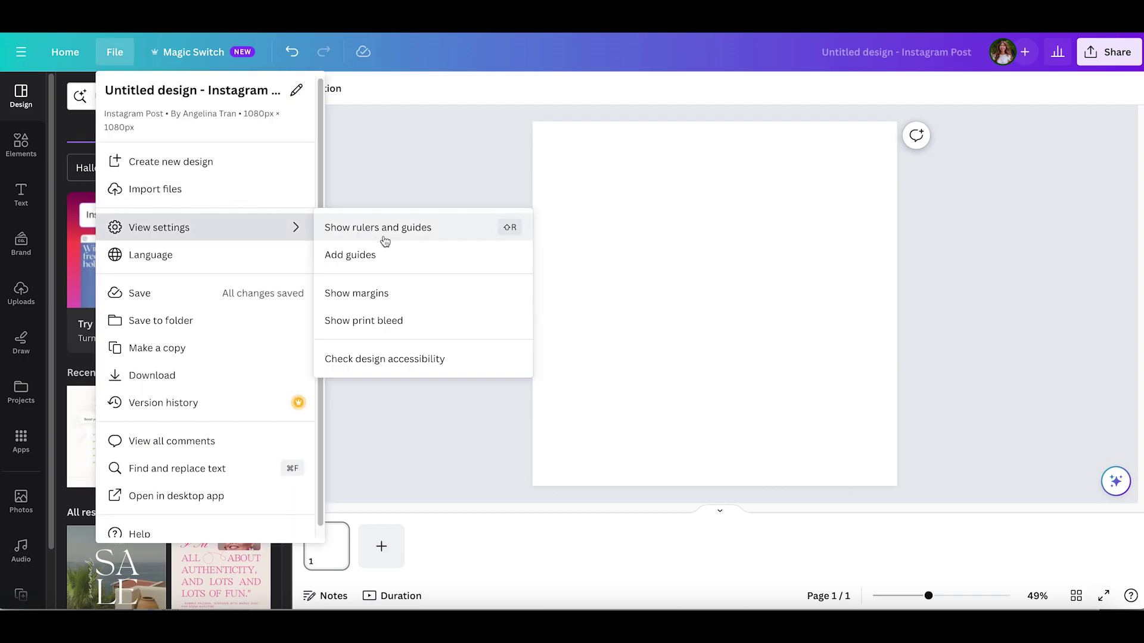
click(384, 239)
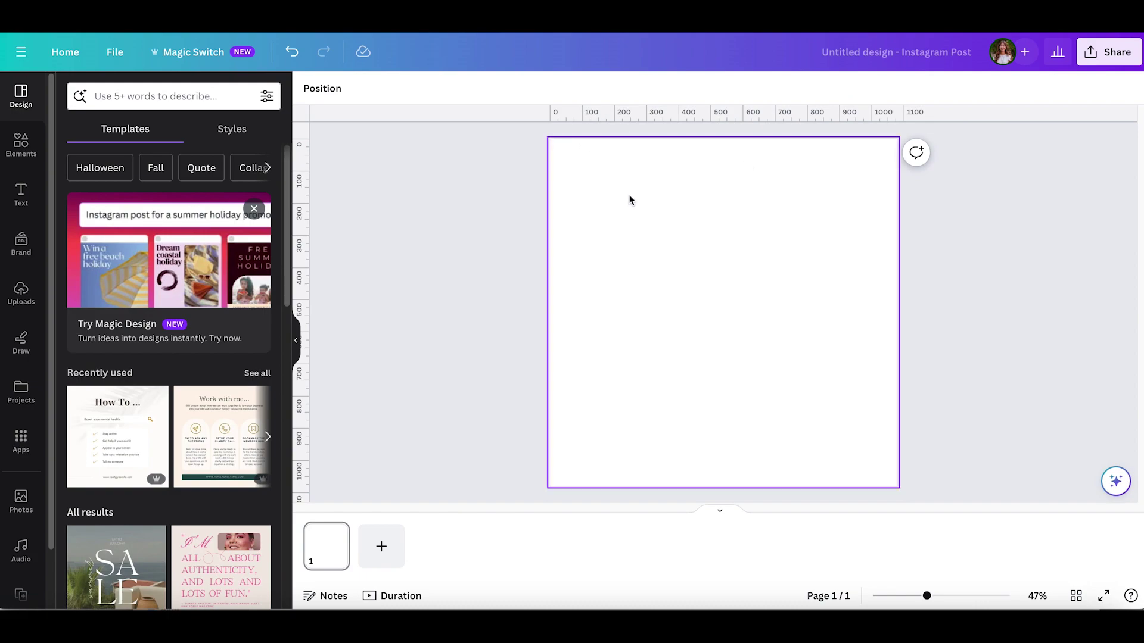
- Examine the ruler scale on the blank page at different zoom levels
scroll(628, 199, up, 5)
scroll(513, 143, up, 3)
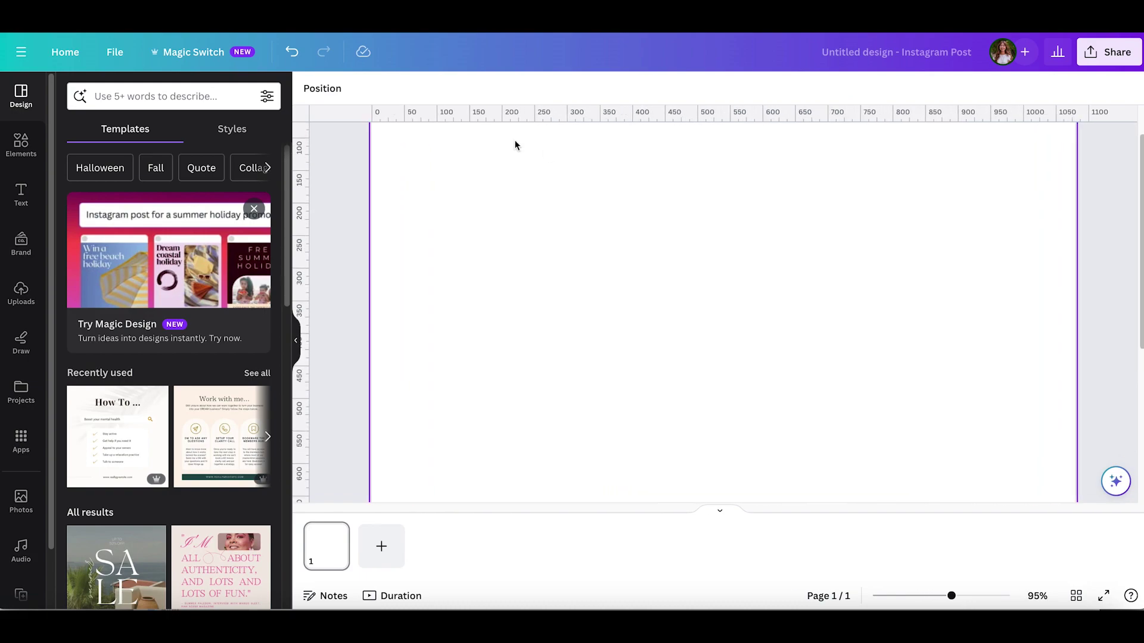
scroll(574, 201, down, 6)
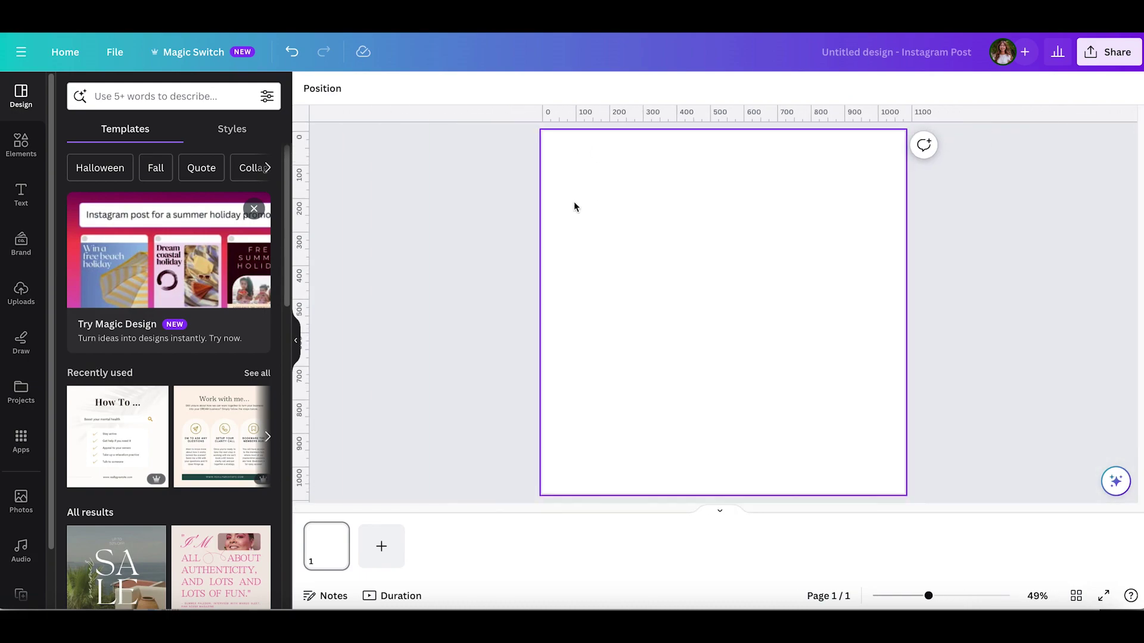
scroll(573, 202, down, 5)
scroll(696, 332, up, 8)
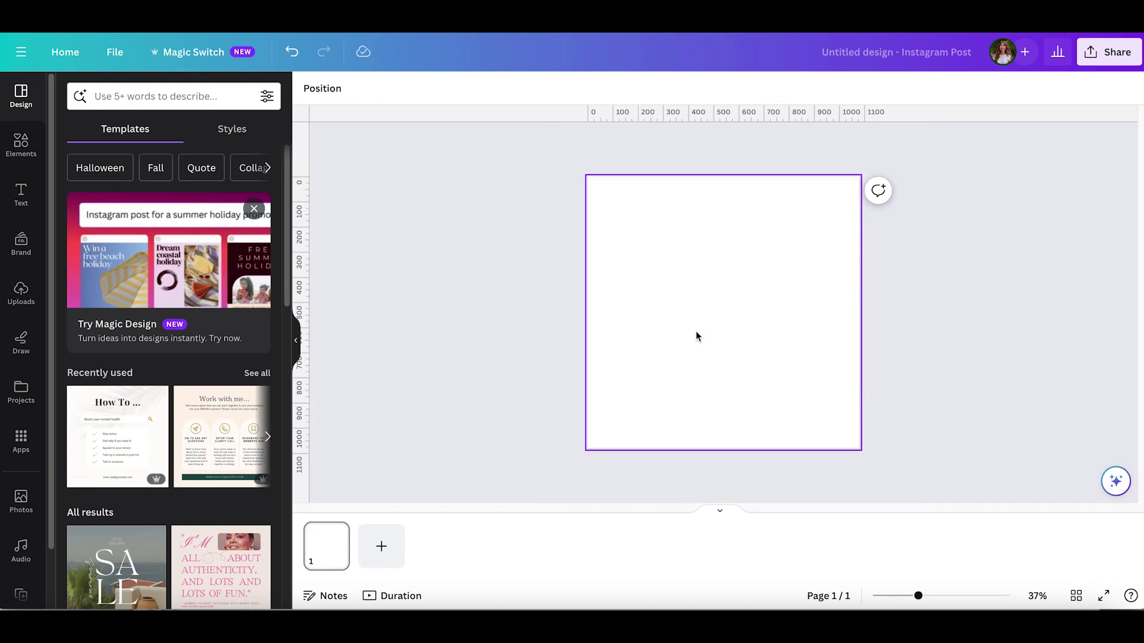
scroll(463, 204, left, 2)
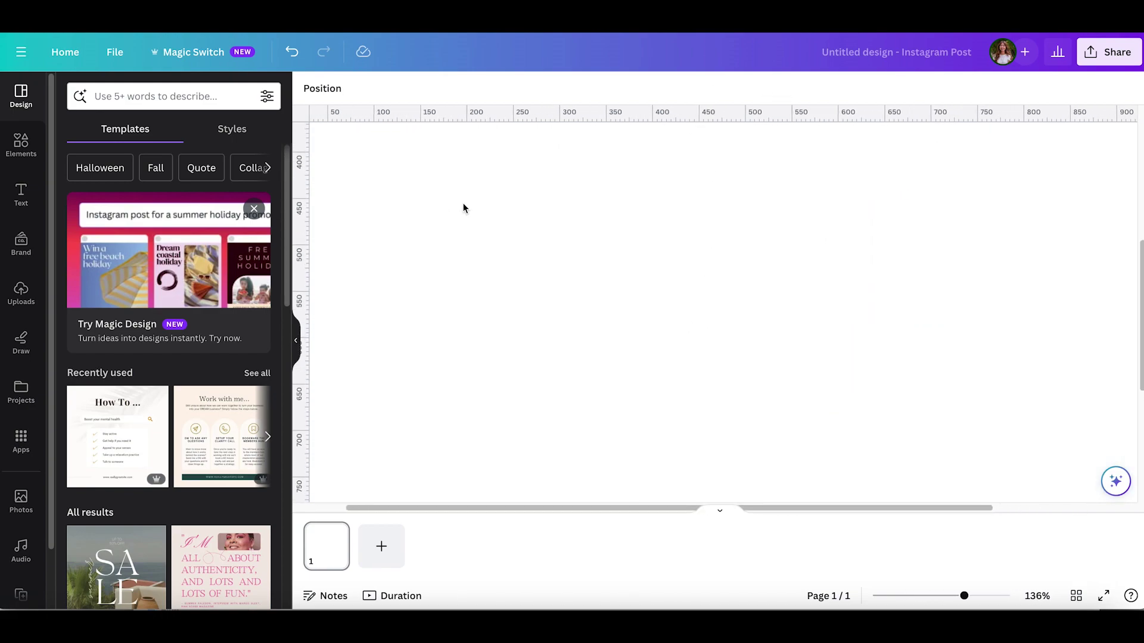
scroll(405, 212, down, 5)
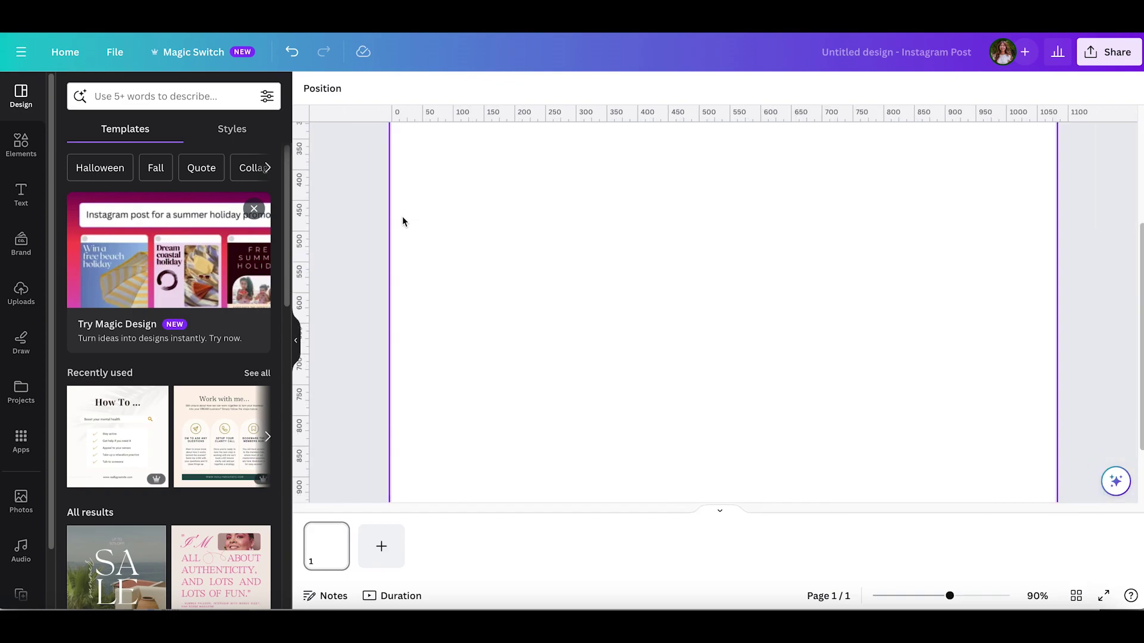
- Preview the available guide layouts and add the 3x3 Grid guides to the page
click(114, 52)
mouse_move(280, 234)
click(380, 256)
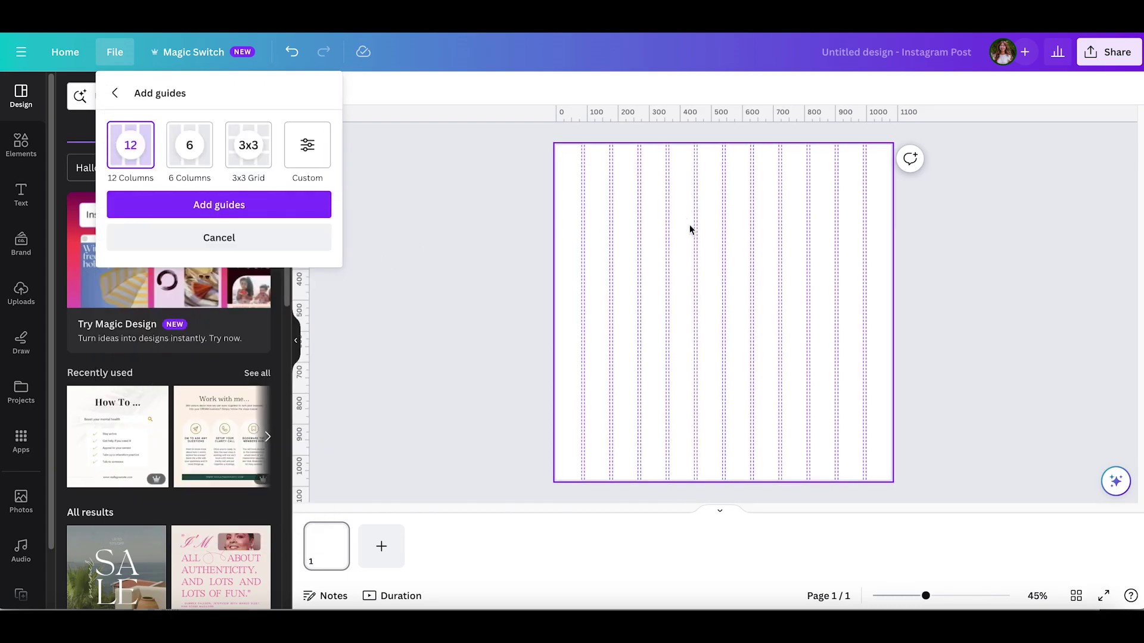
click(206, 164)
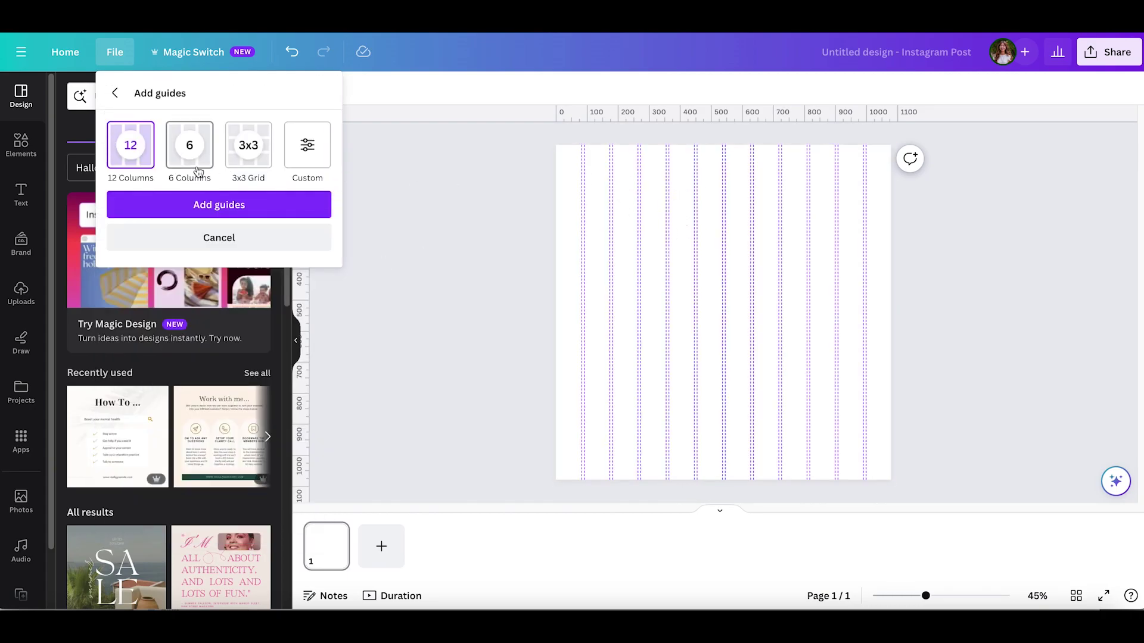
click(262, 170)
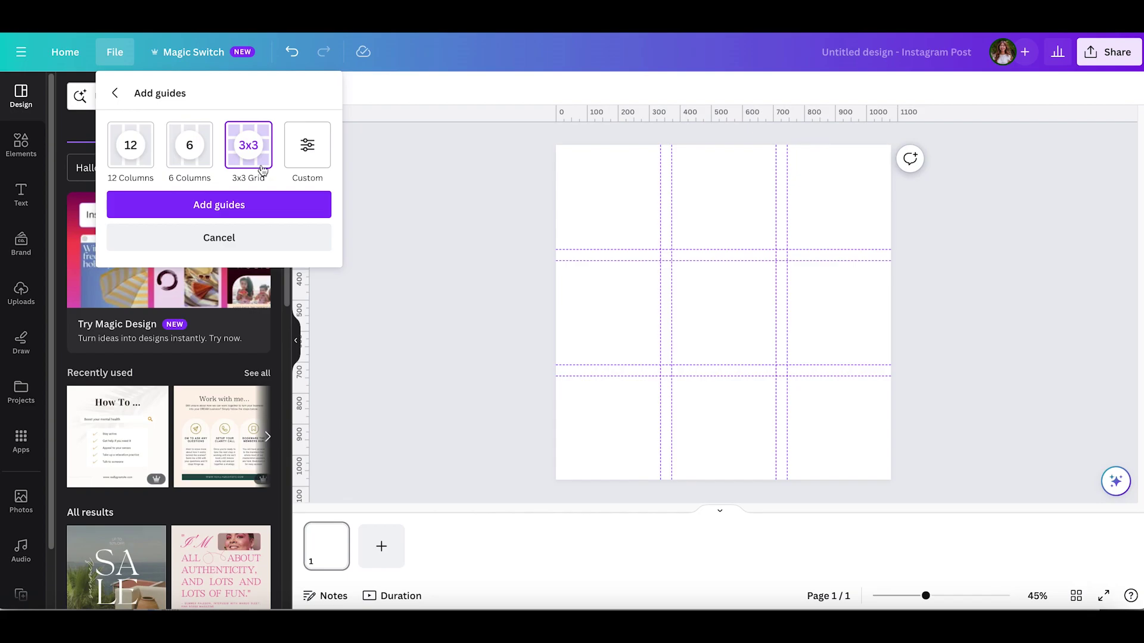
click(314, 151)
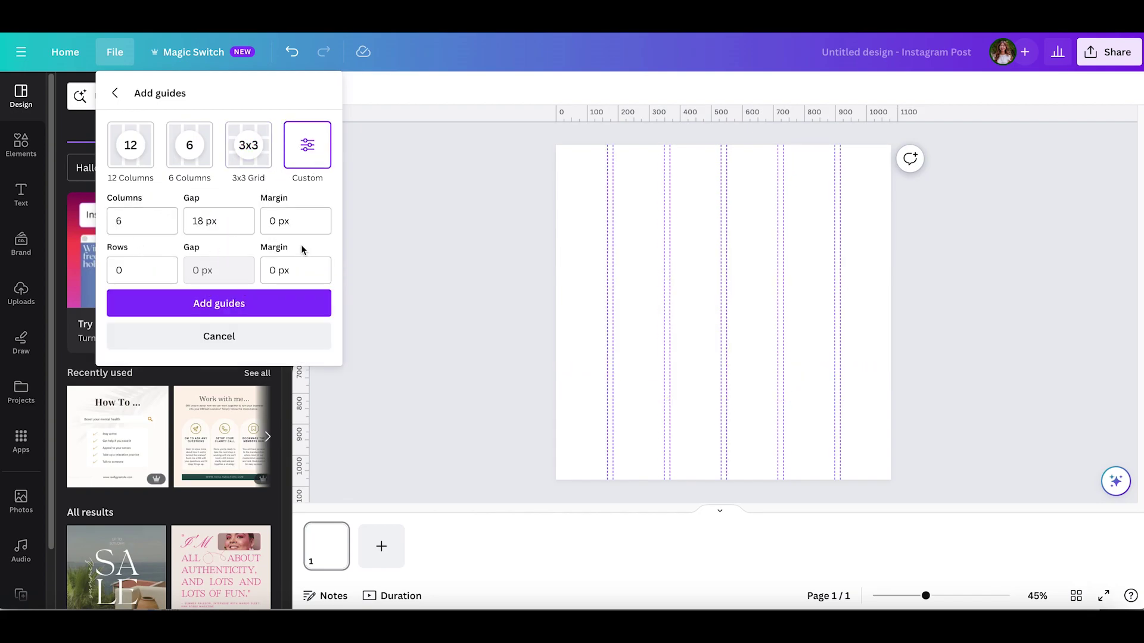
click(257, 160)
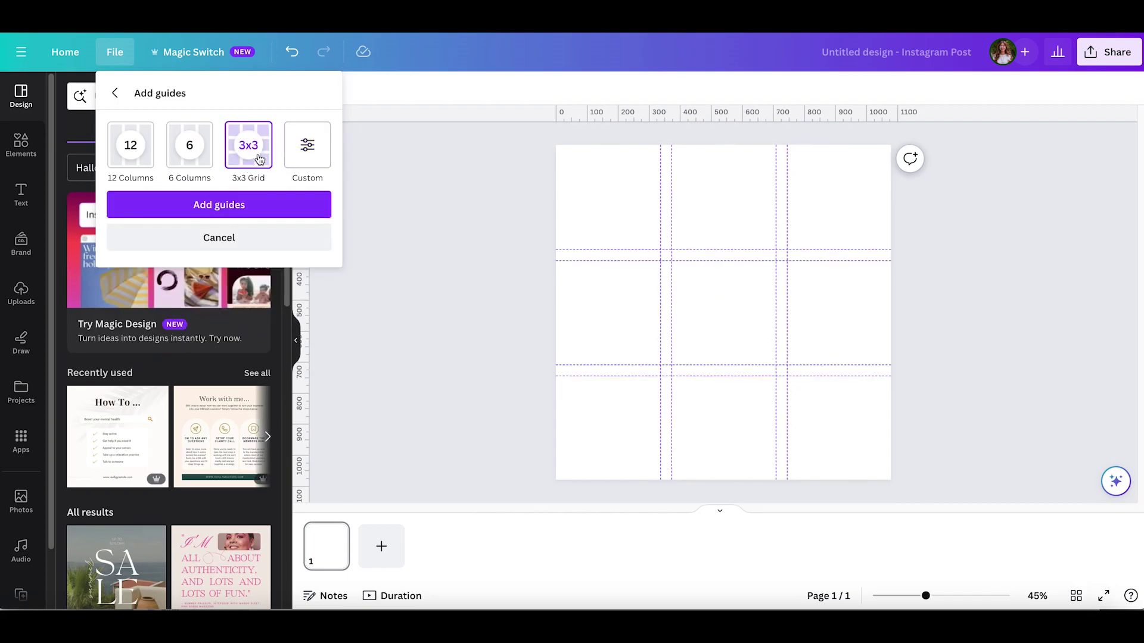
click(231, 204)
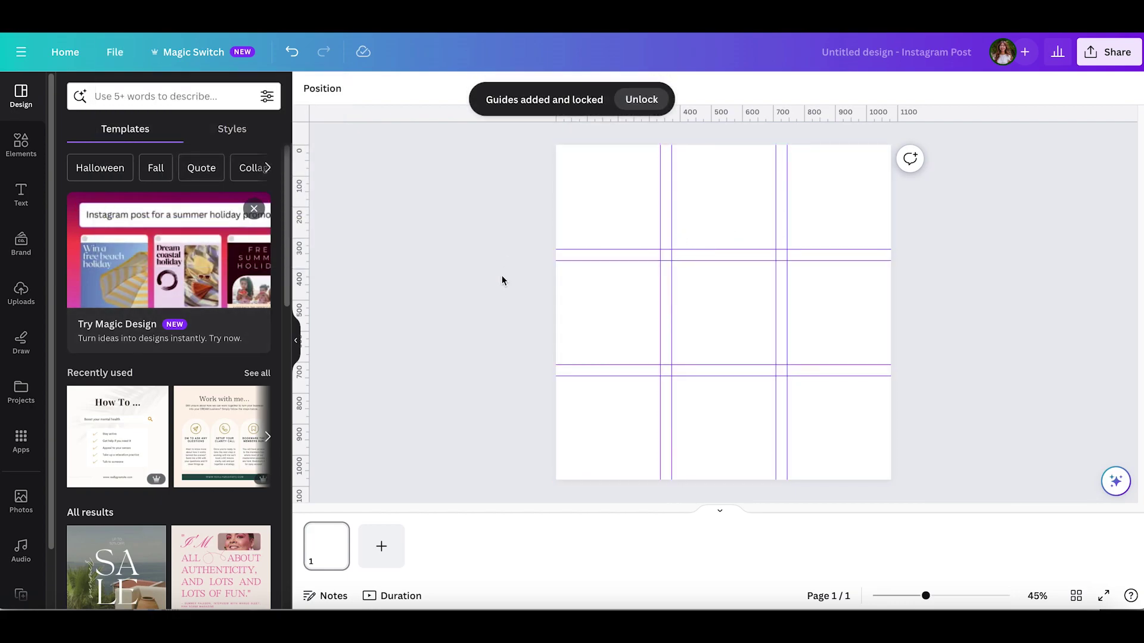
- Show the margins in the design's view settings
click(115, 52)
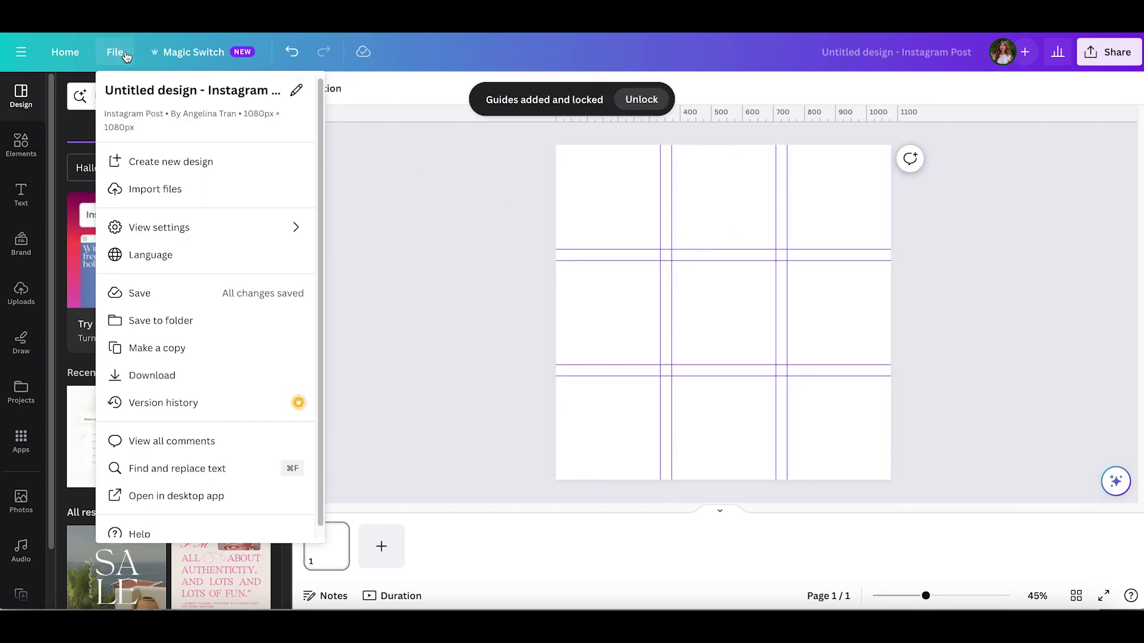
mouse_move(238, 228)
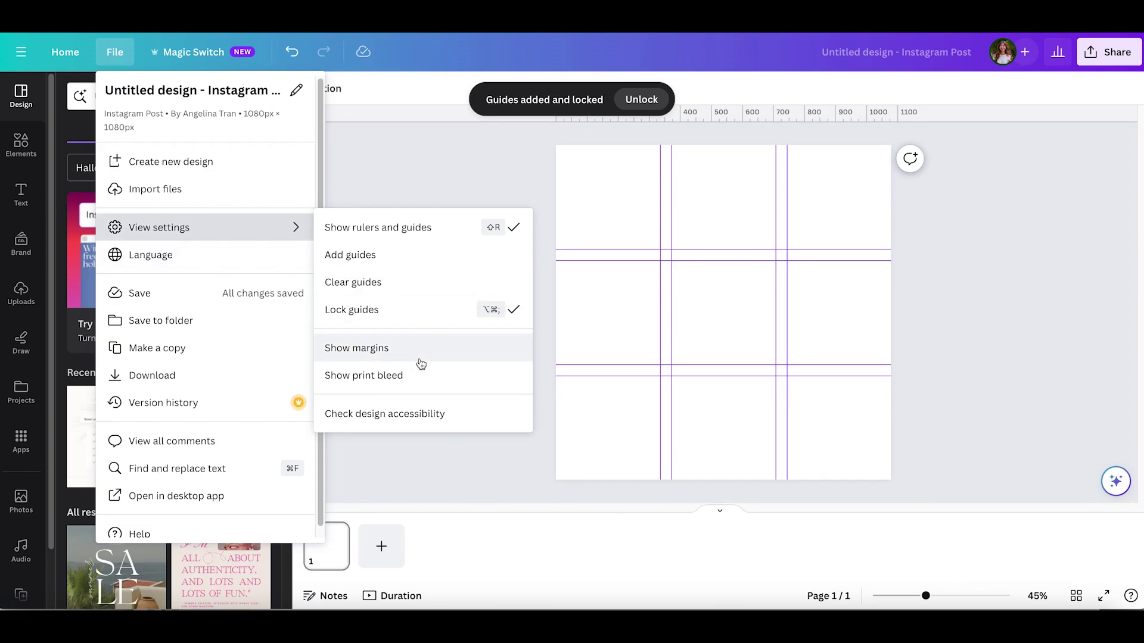
click(420, 363)
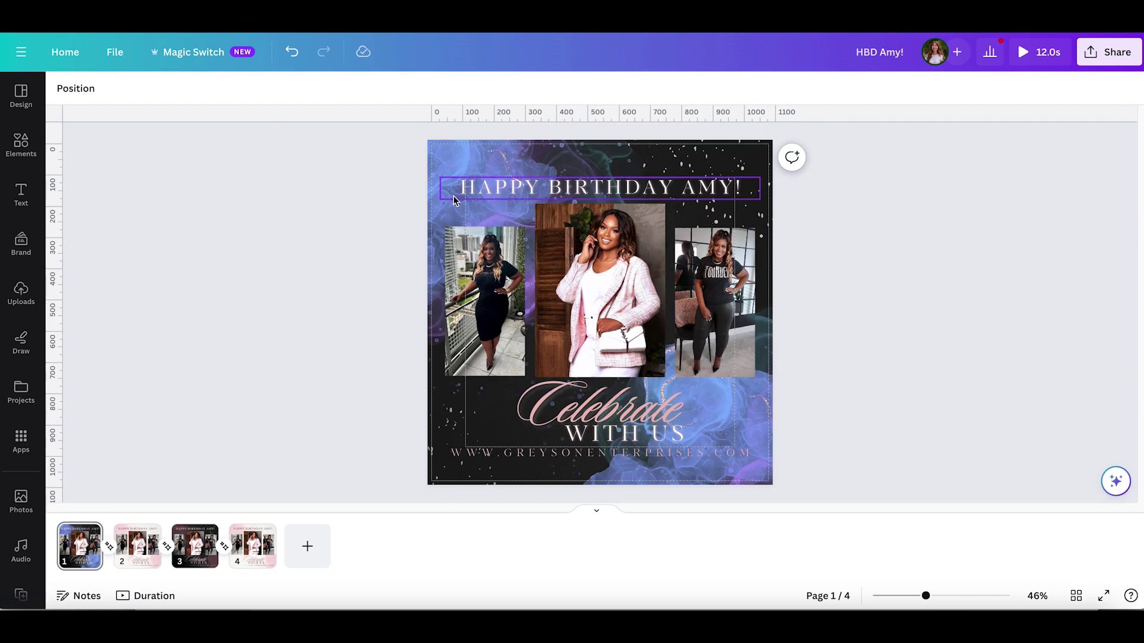
- Apply the Blush duotone effect to the blue-purple ink image in the upper-left corner of page 1
click(427, 170)
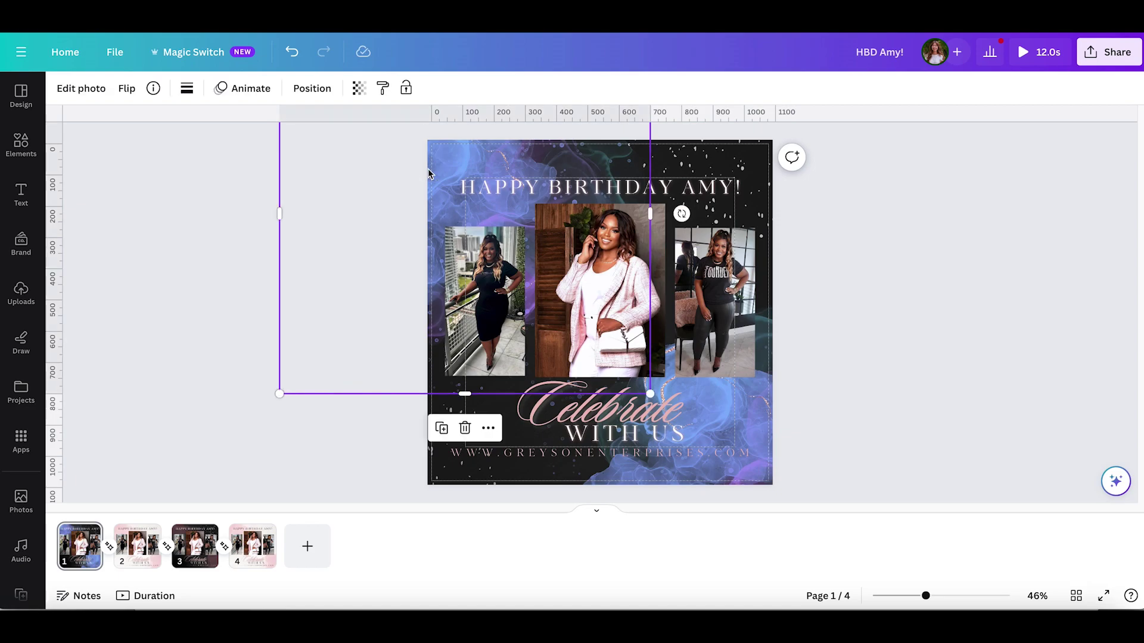
click(83, 95)
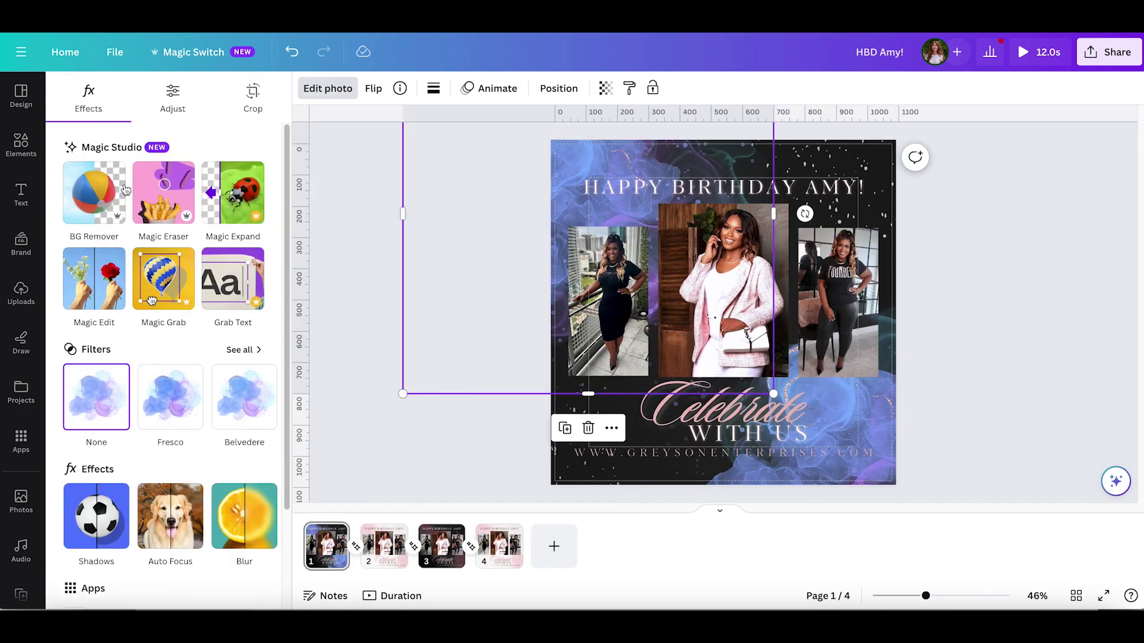
scroll(232, 446, down, 1)
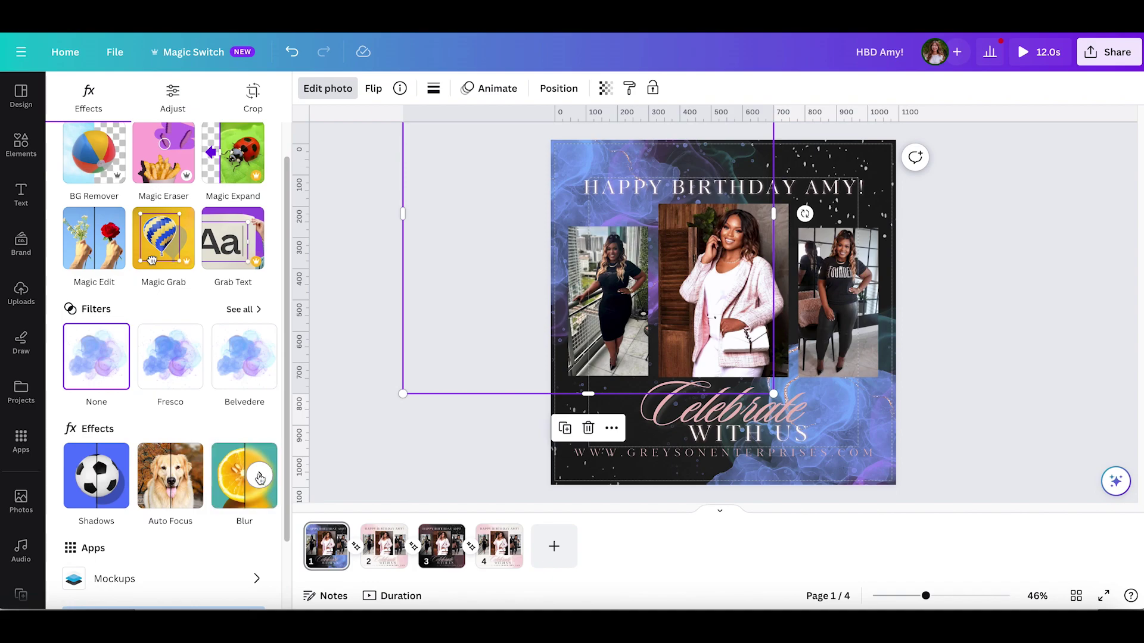
click(259, 475)
click(231, 498)
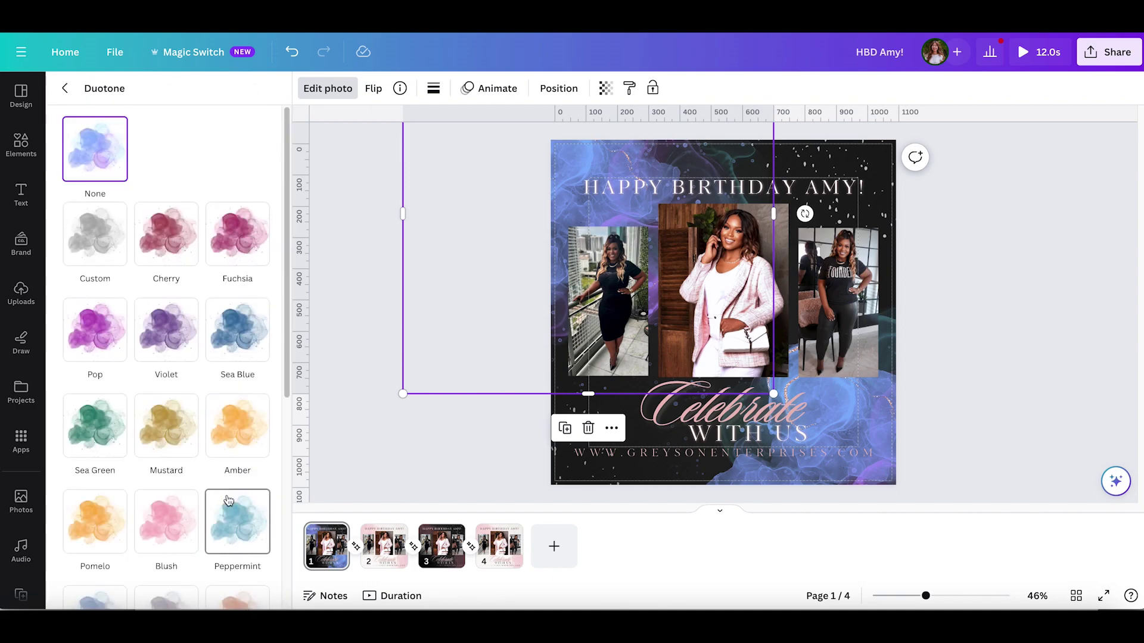
scroll(168, 464, down, 6)
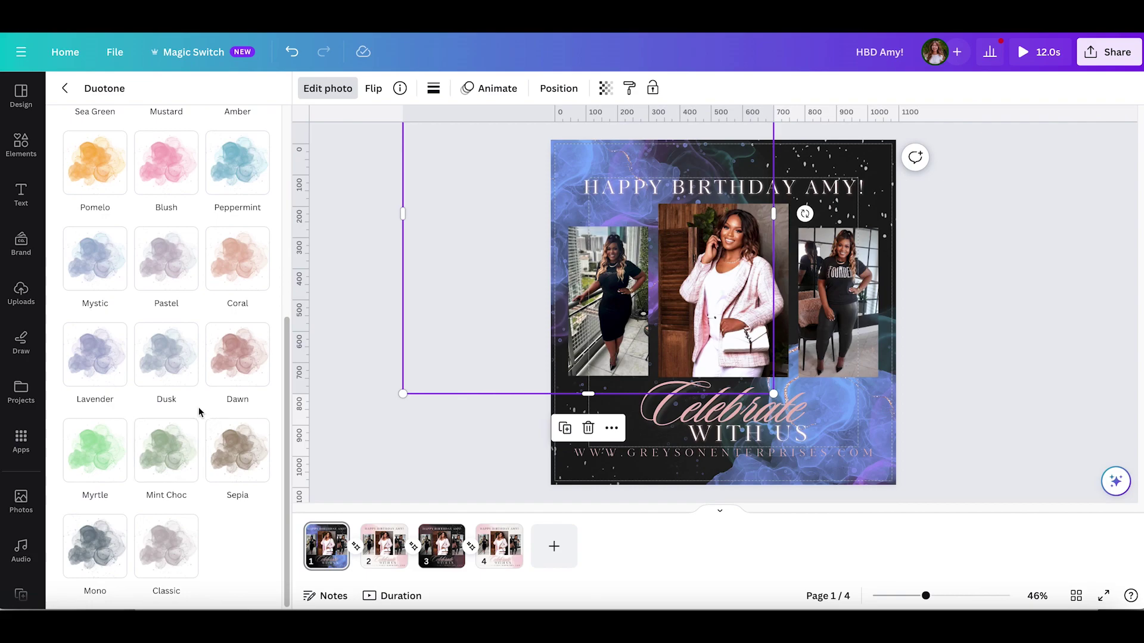
scroll(199, 413, up, 1)
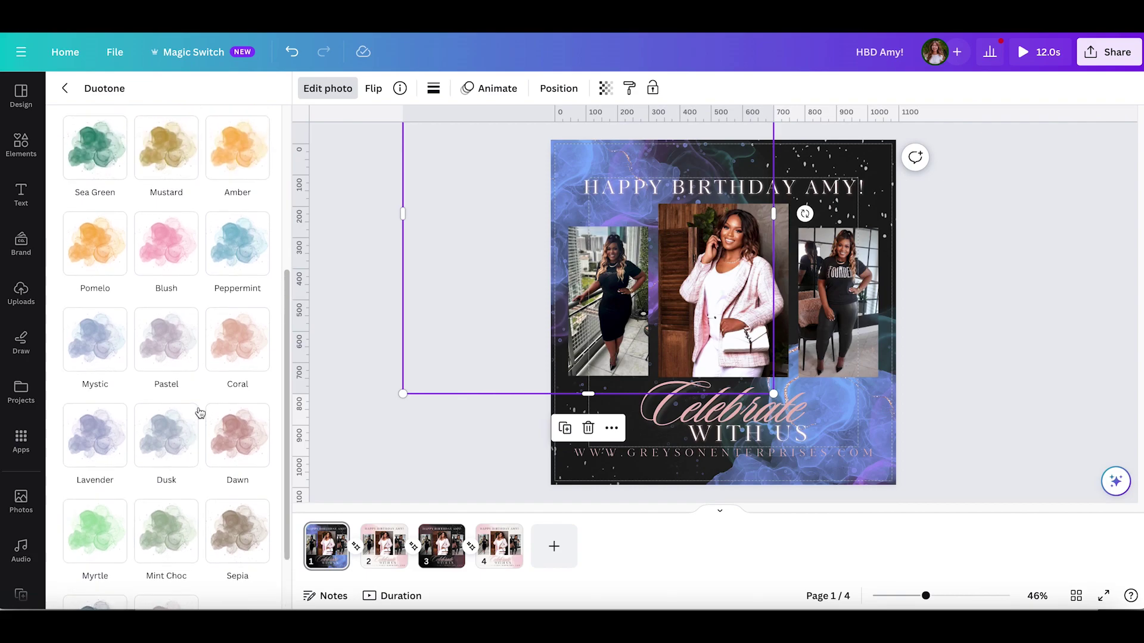
scroll(169, 316, up, 1)
click(183, 302)
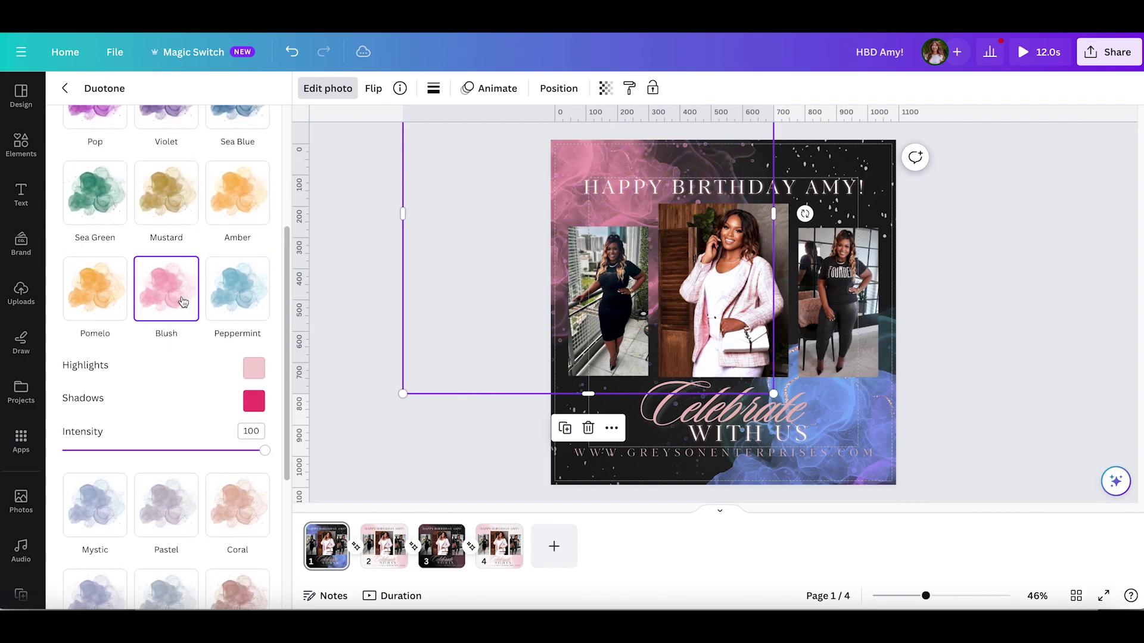
- Customize the ink image's duotone with soft pink colors for both highlights and shadows
click(254, 369)
mouse_move(296, 343)
mouse_down()
mouse_move(316, 344)
mouse_move(274, 342)
mouse_move(291, 339)
mouse_up()
click(246, 366)
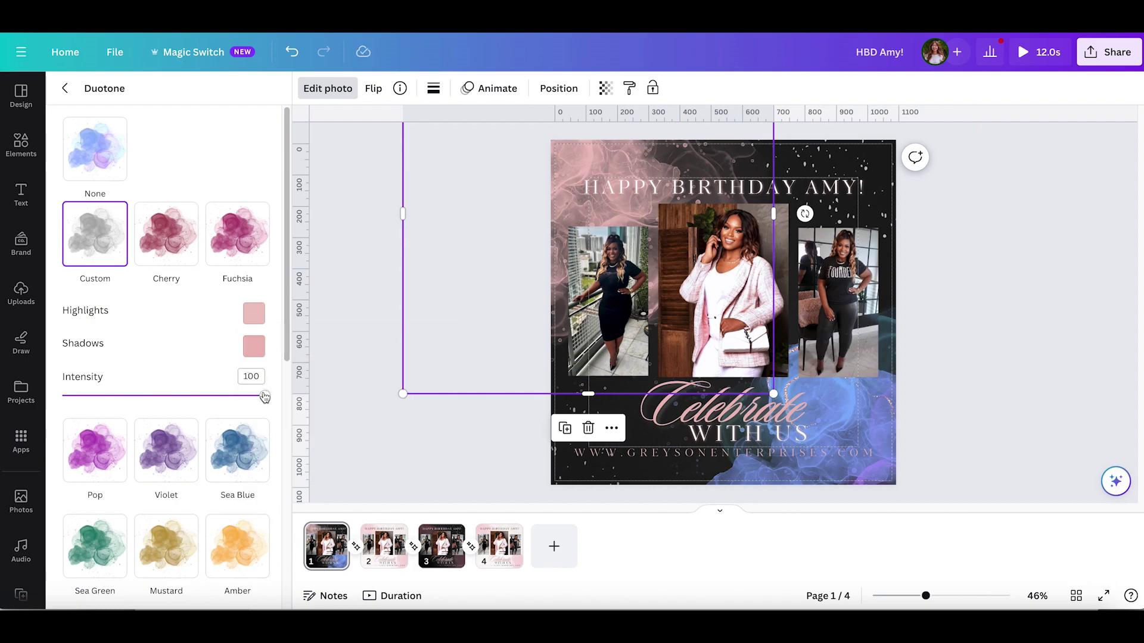
- Select both pink ink images on page 1 and adjust their transparency
drag(265, 398, 350, 358)
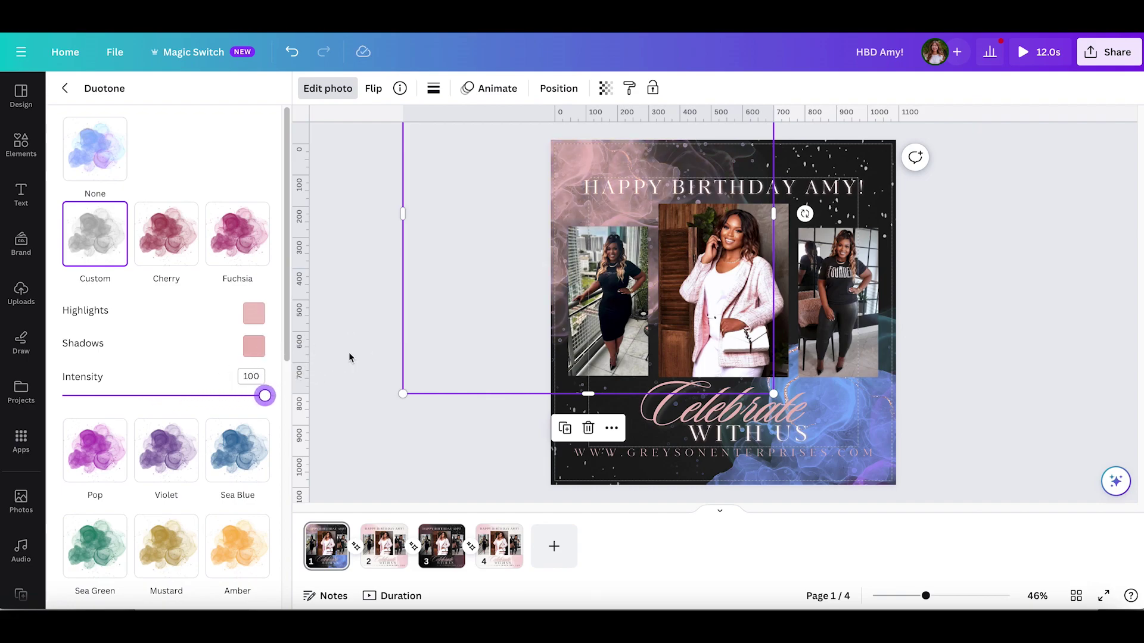
shift+click(984, 394)
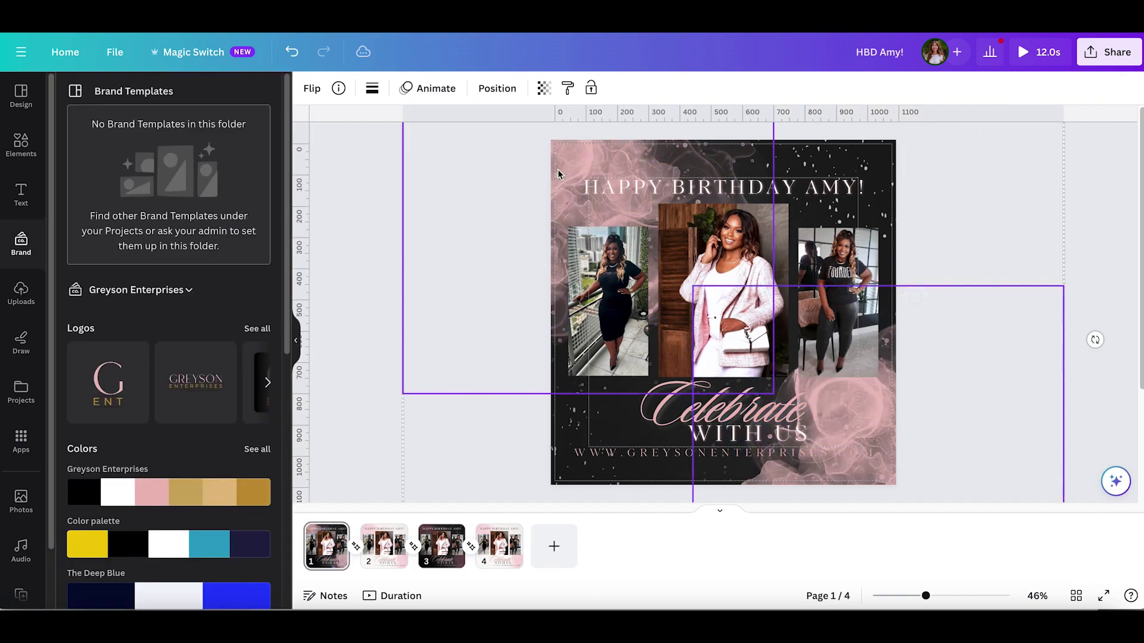
click(543, 89)
drag(470, 147, 493, 143)
click(365, 251)
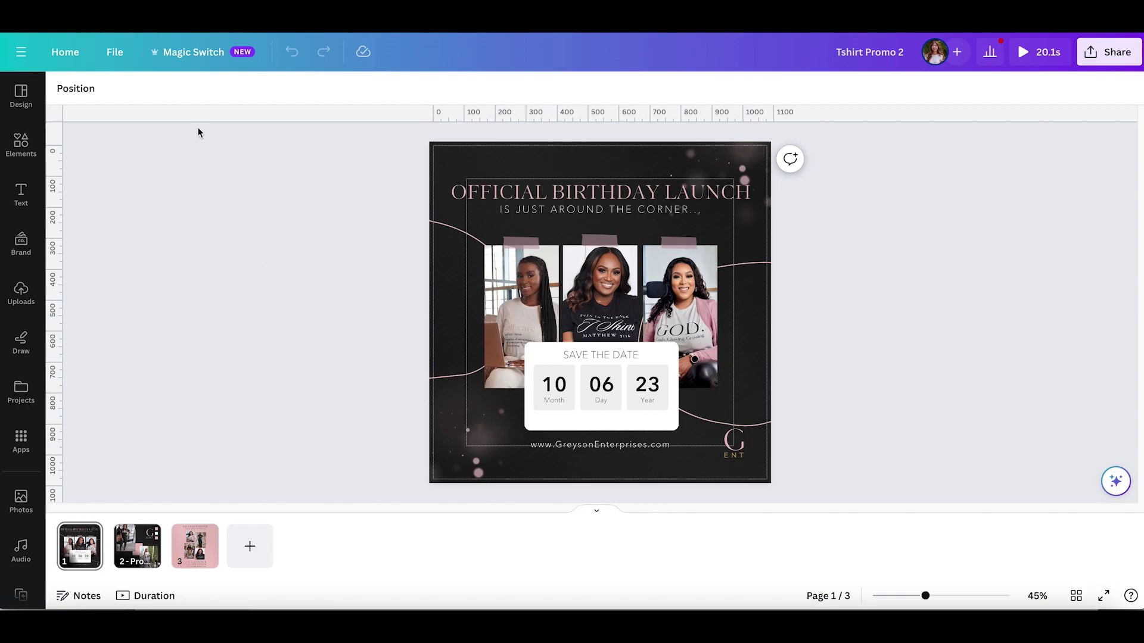
- Use Magic Switch to copy and resize all pages of the Tshirt Promo 2 design to Instagram Story, 1080 × 1920 px
click(185, 60)
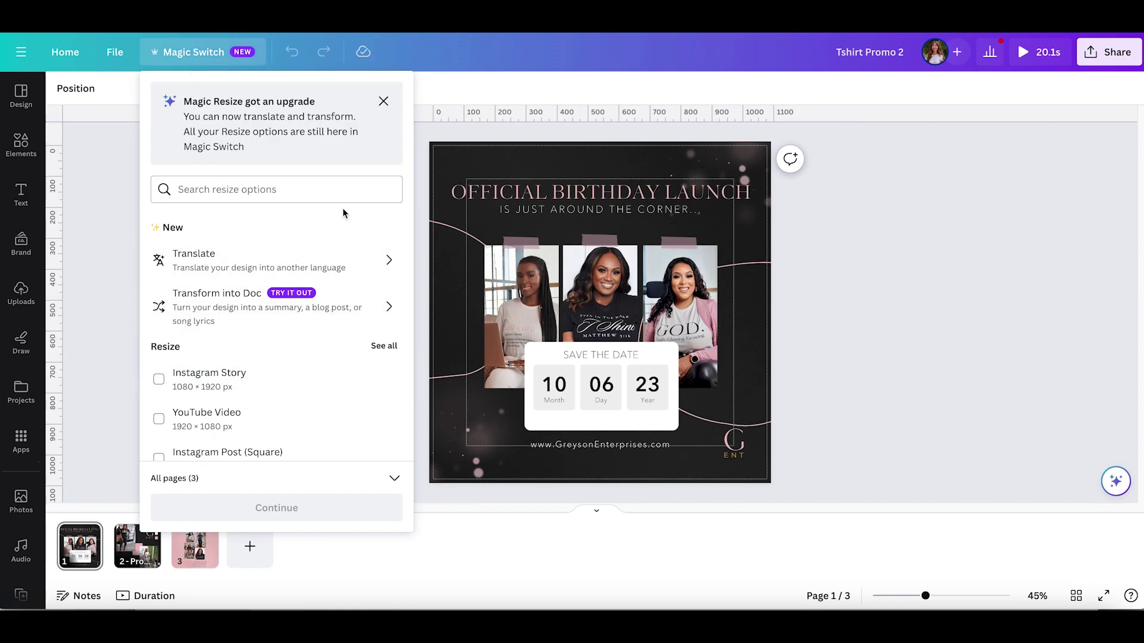
scroll(314, 320, down, 1)
scroll(210, 346, down, 2)
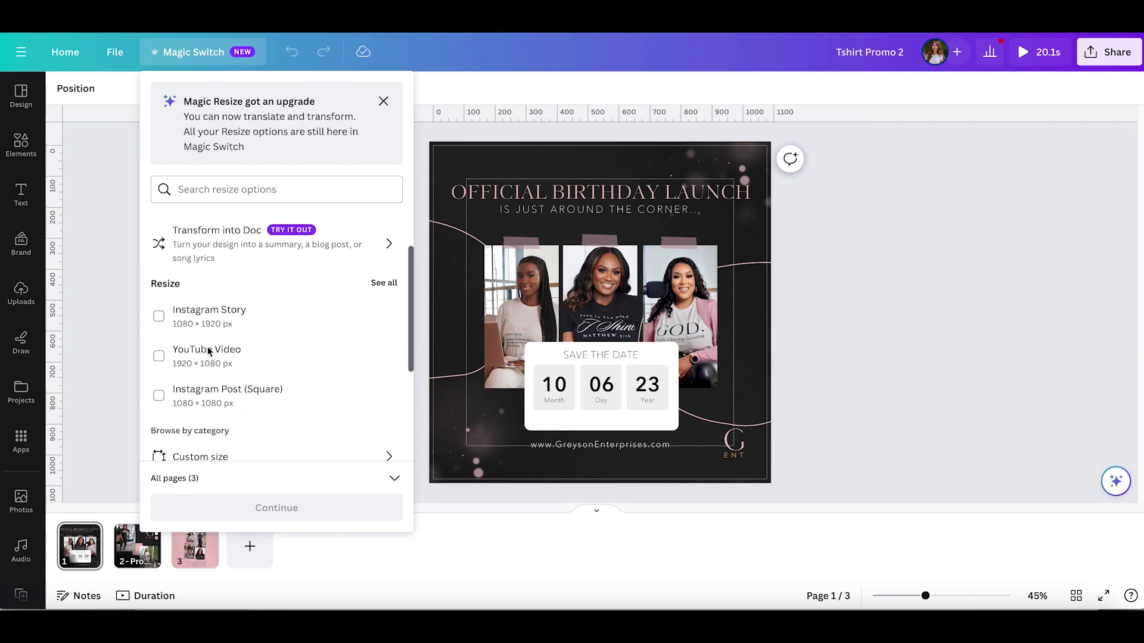
scroll(244, 363, down, 3)
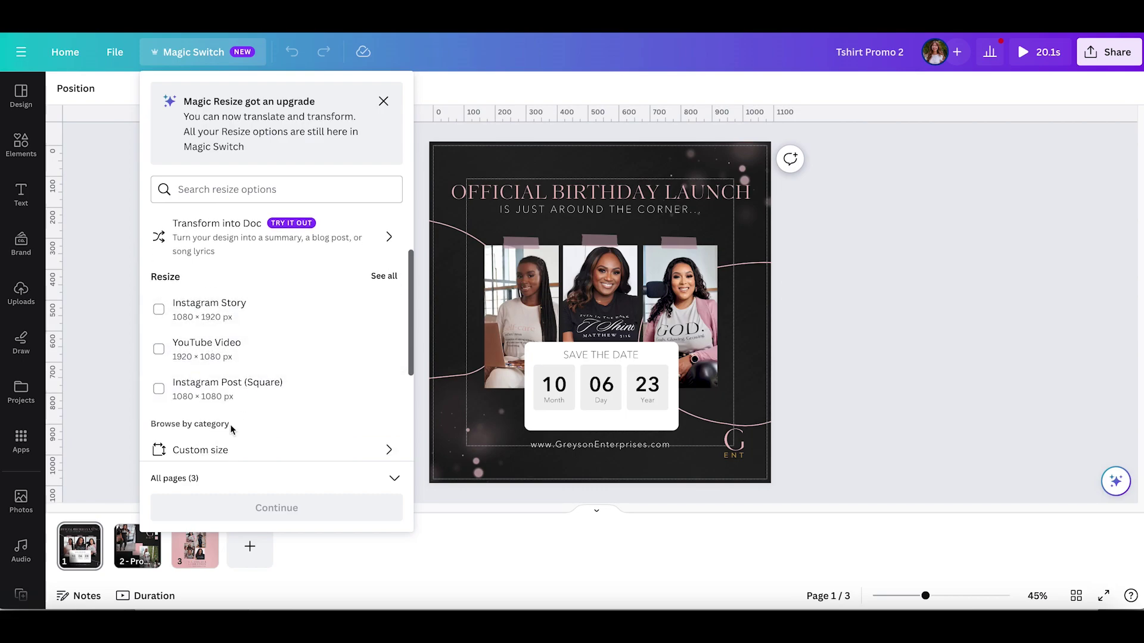
scroll(248, 394, down, 2)
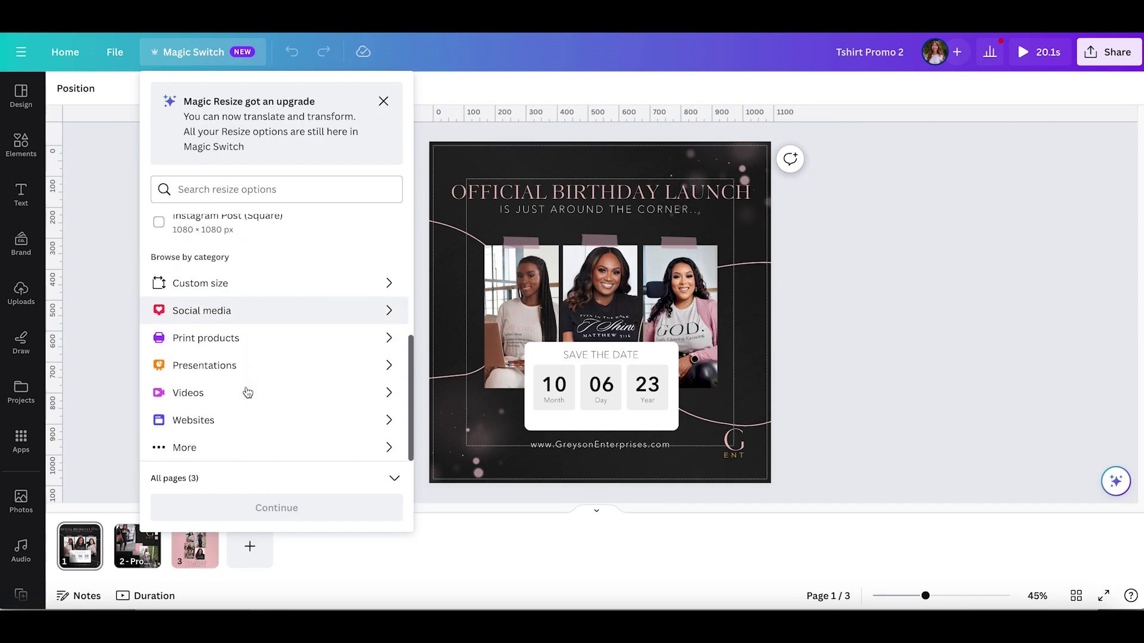
scroll(248, 393, up, 3)
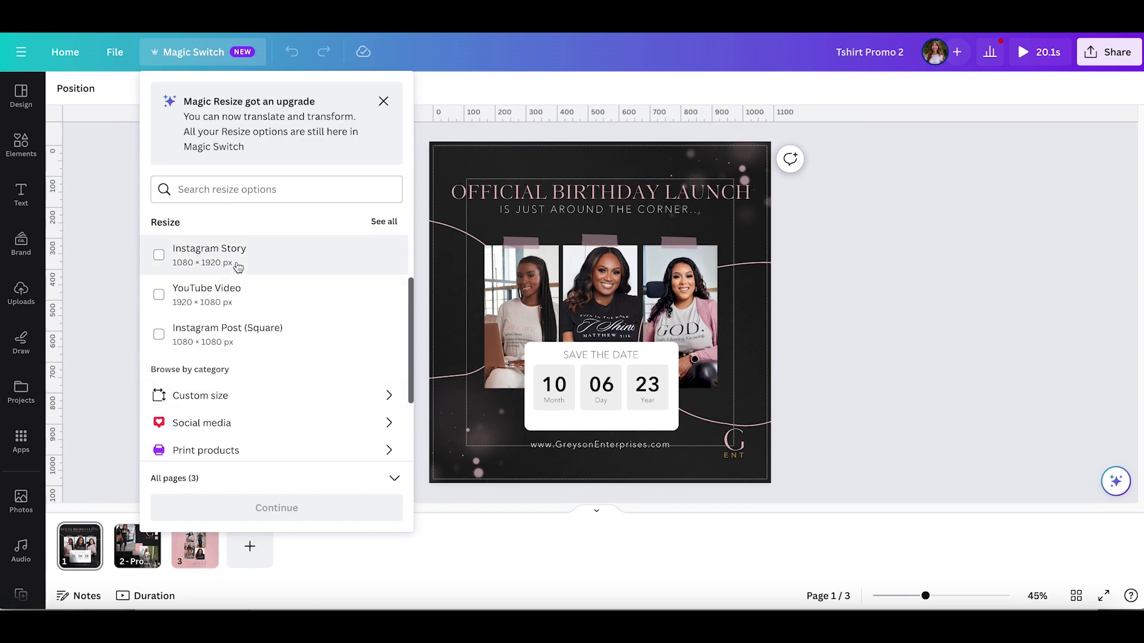
click(239, 262)
click(263, 507)
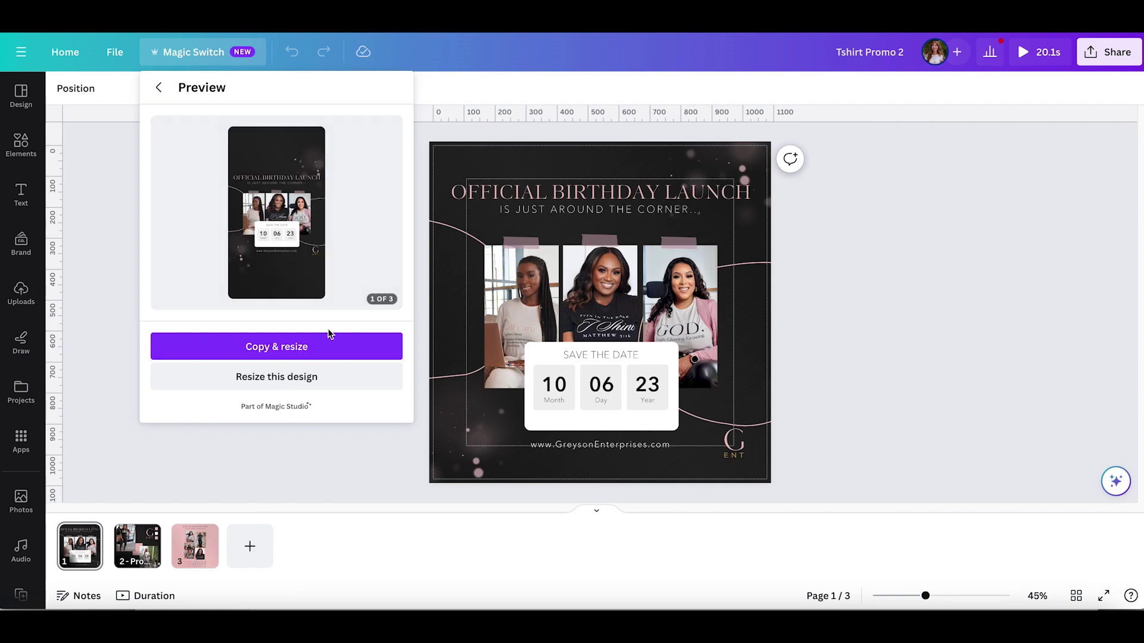
click(272, 352)
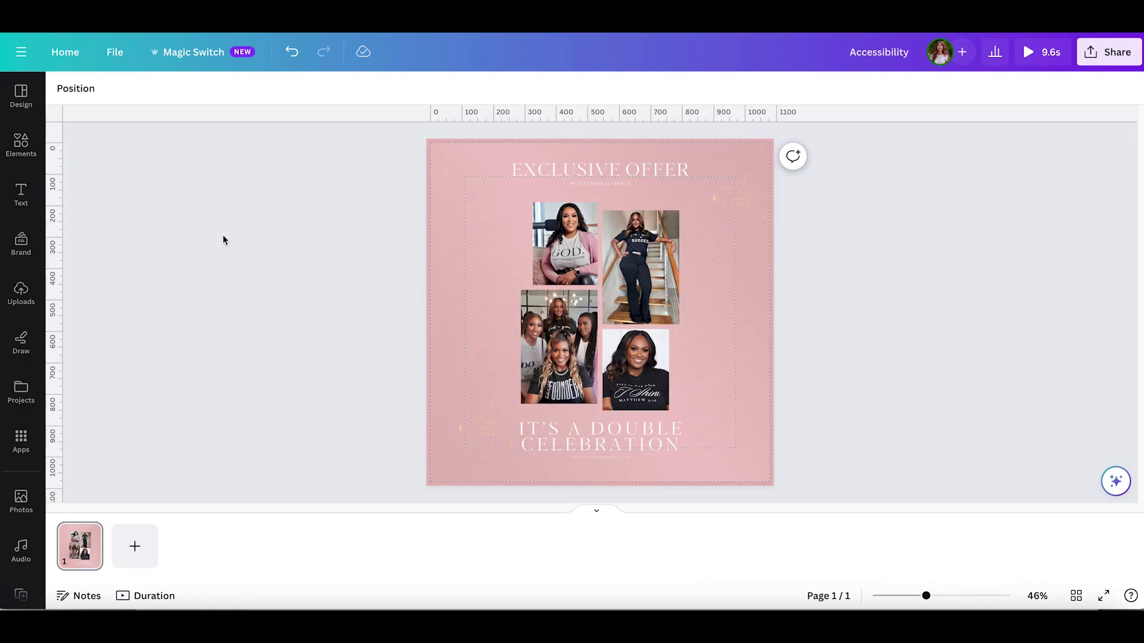
- Open the design accessibility check for the Accessibility design and select the small text flagged under the EXCLUSIVE OFFER heading
click(115, 52)
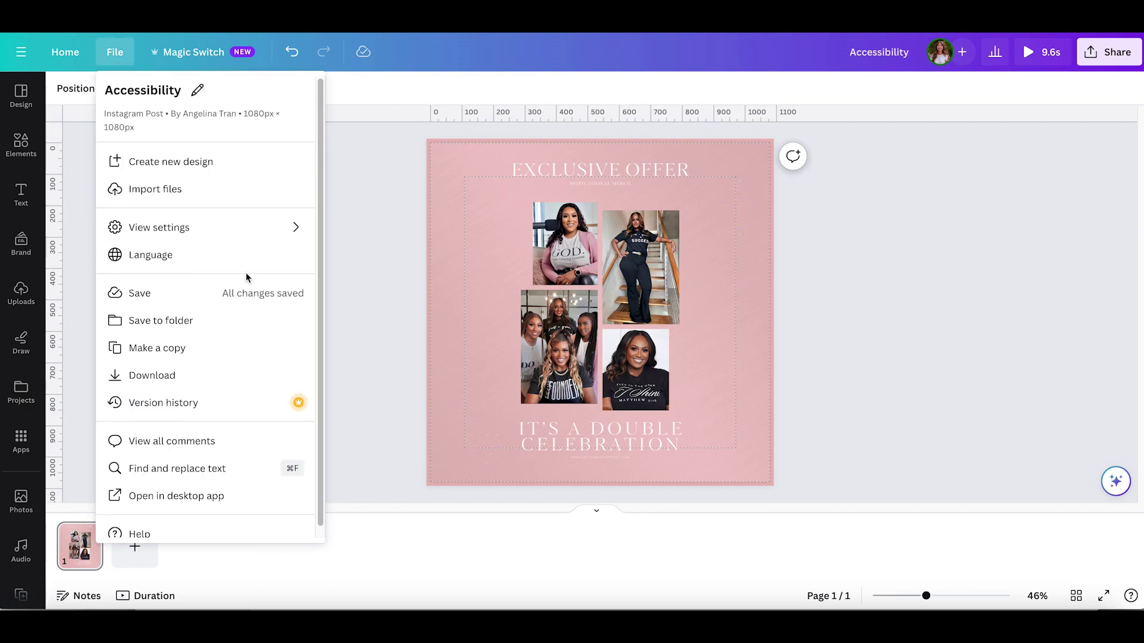
mouse_move(270, 227)
click(363, 388)
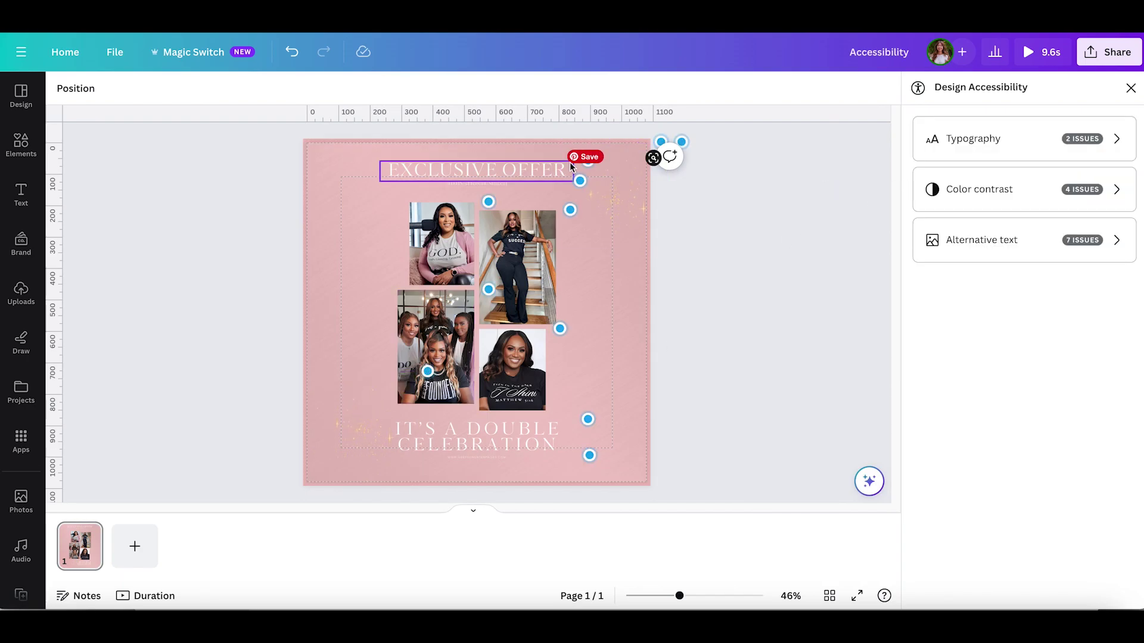
click(580, 182)
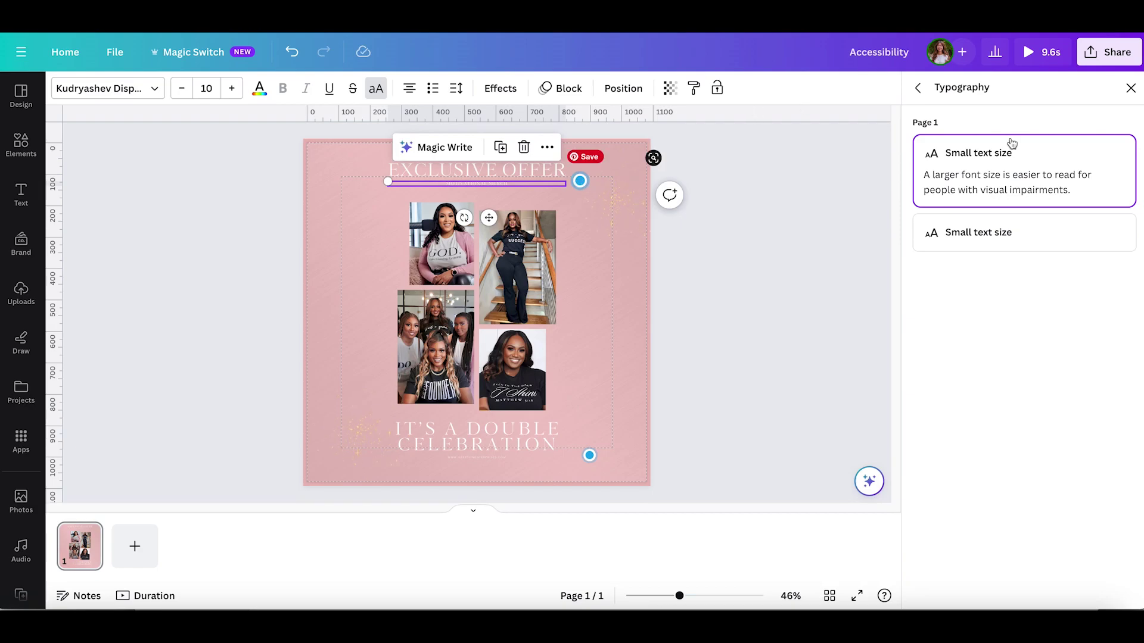
- Try font sizes of 10, 13 and 12 on the small line under the EXCLUSIVE OFFER heading
click(206, 88)
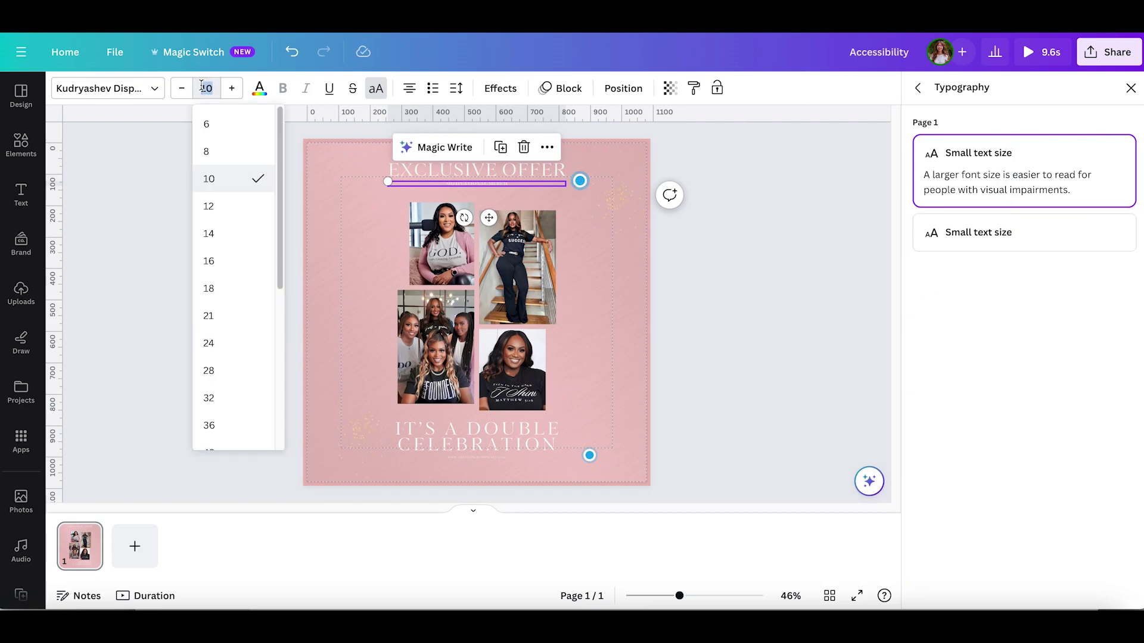
click(230, 348)
click(232, 88)
click(232, 88)
click(232, 88)
click(232, 89)
click(206, 88)
text(10)
key(Return)
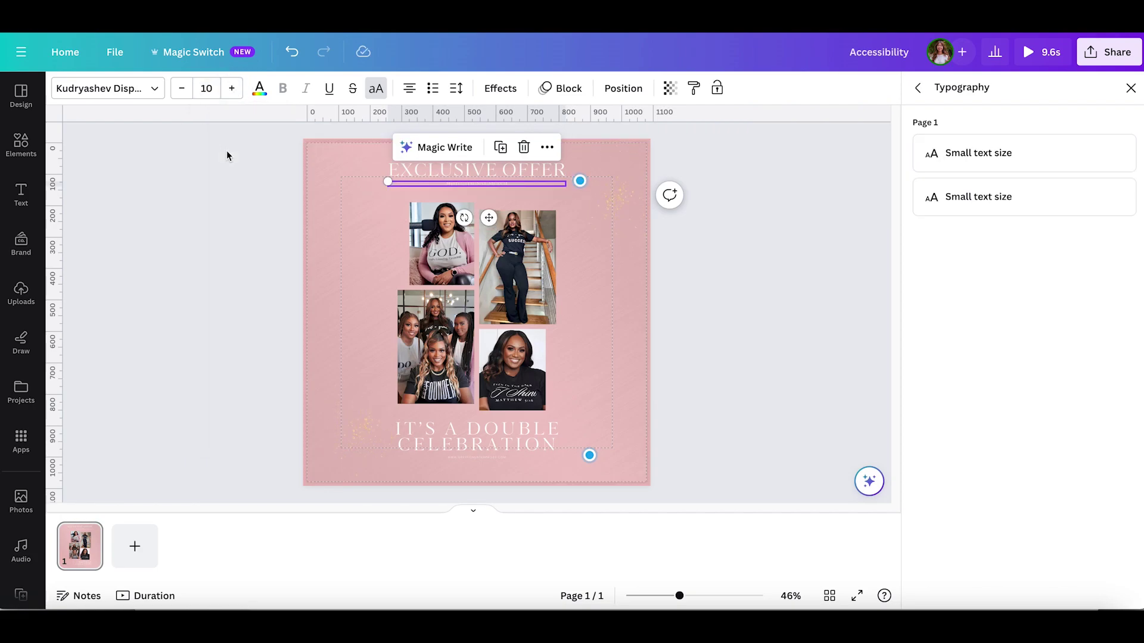
click(232, 88)
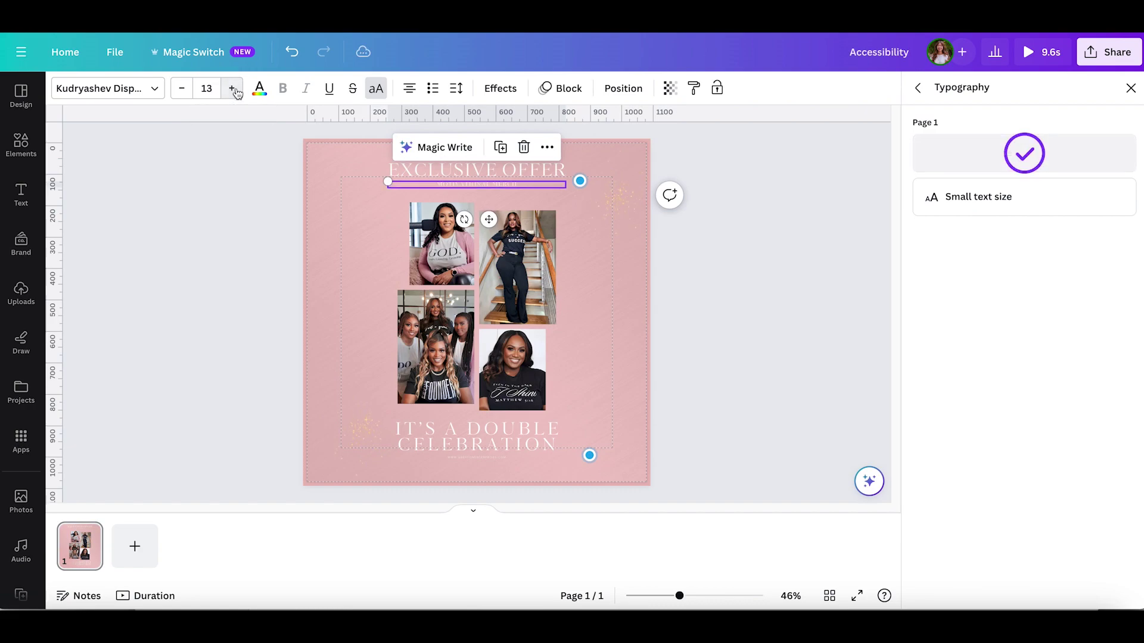
click(232, 88)
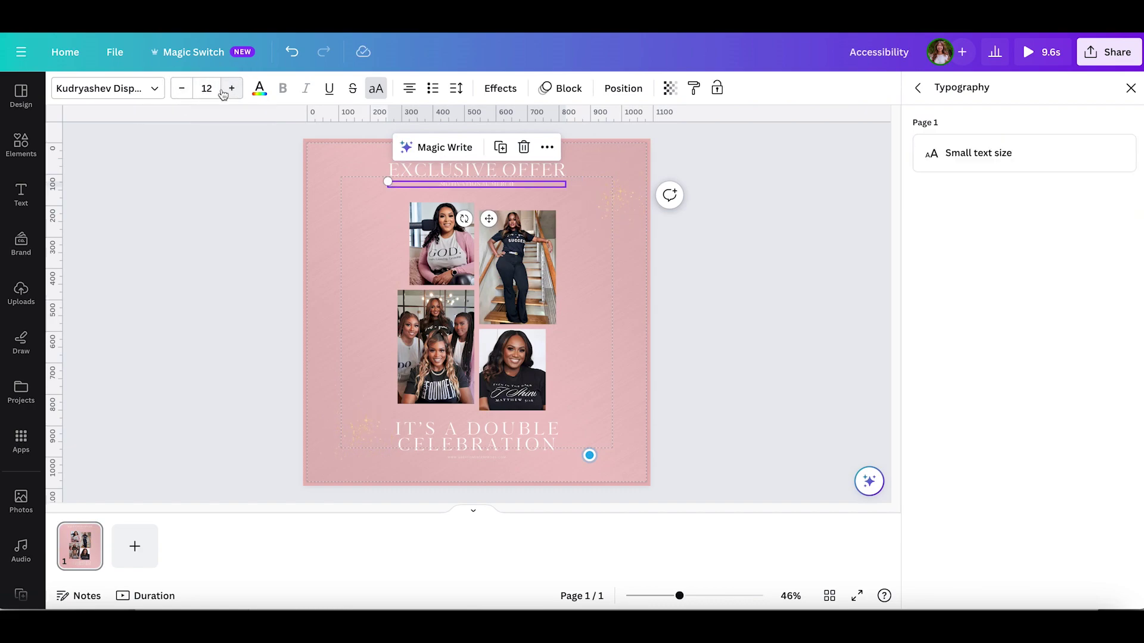
- Set the MOTIVATIONAL MERCH line's font size to 28 and return to the accessibility overview
click(206, 88)
click(238, 370)
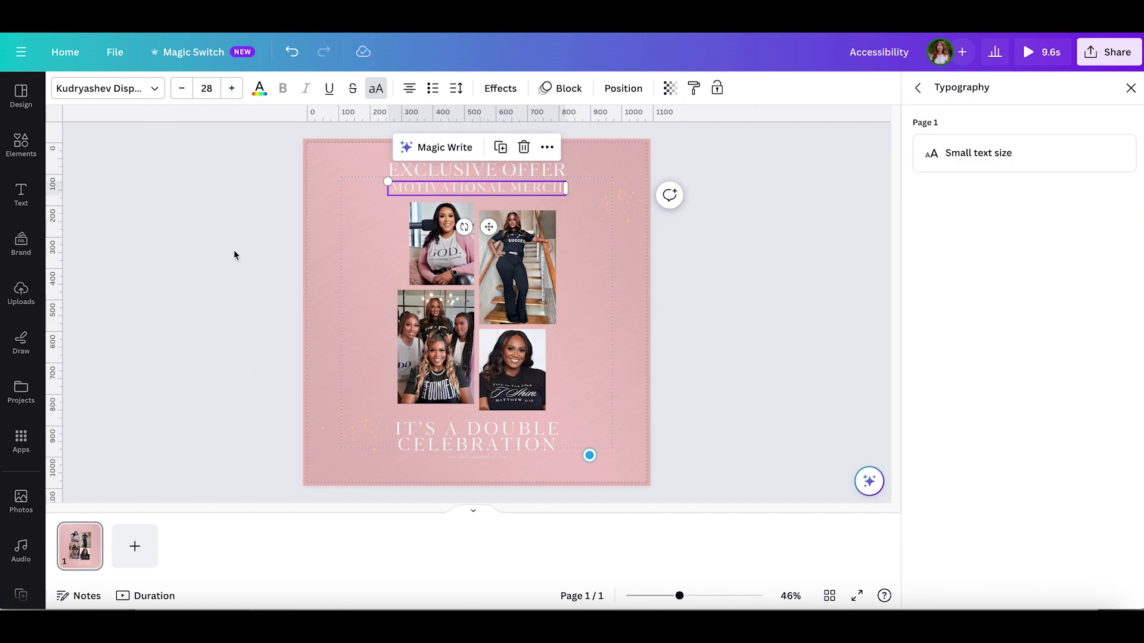
click(234, 251)
click(919, 88)
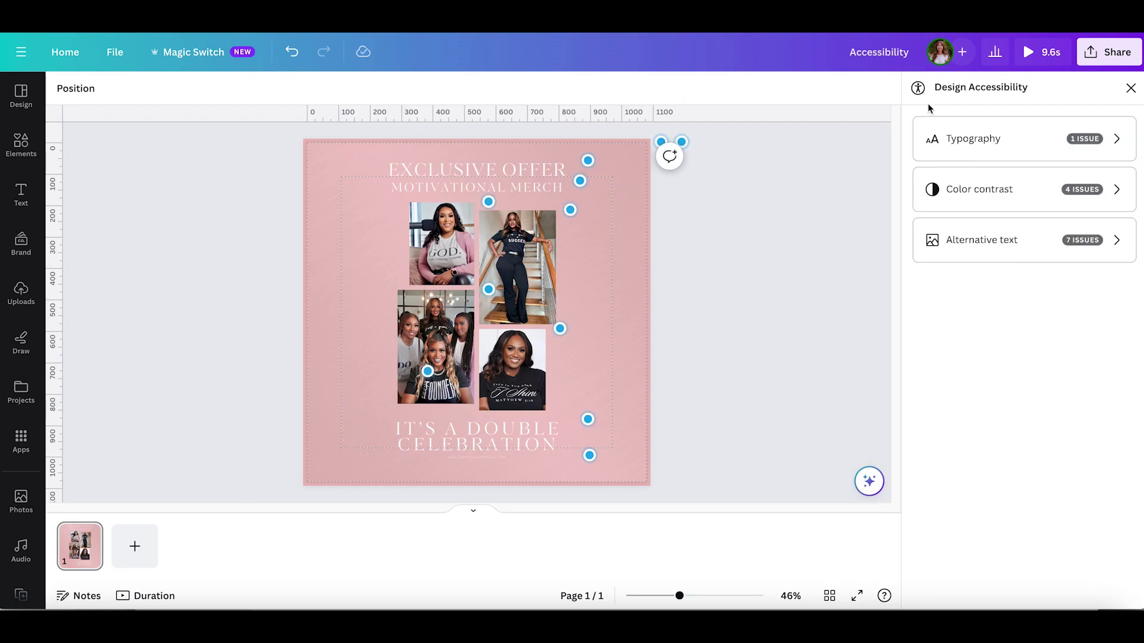
- Fix the remaining small-text issue by setting the website address's font size to 19, and return to the accessibility overview
click(1003, 146)
click(1001, 154)
click(207, 88)
click(209, 316)
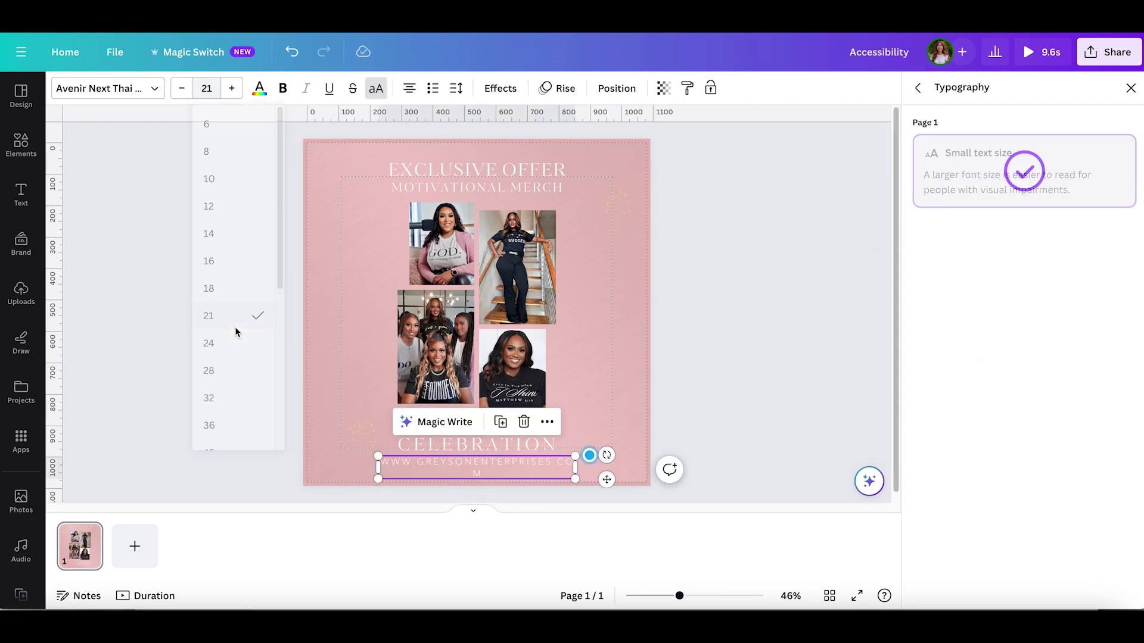
click(182, 89)
click(181, 88)
click(131, 280)
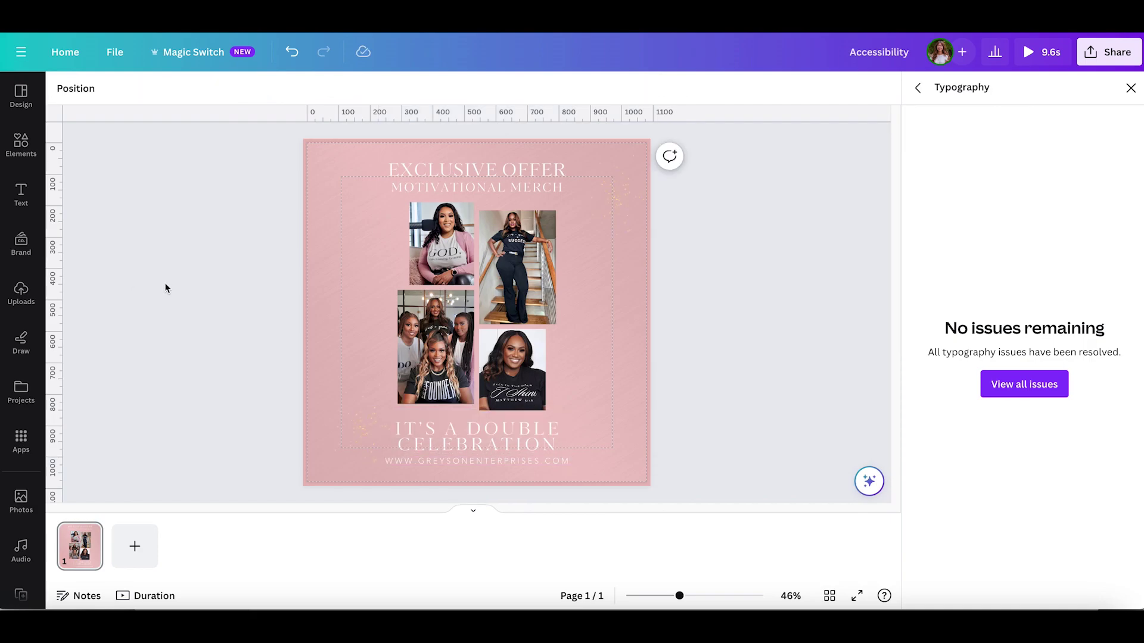
click(918, 88)
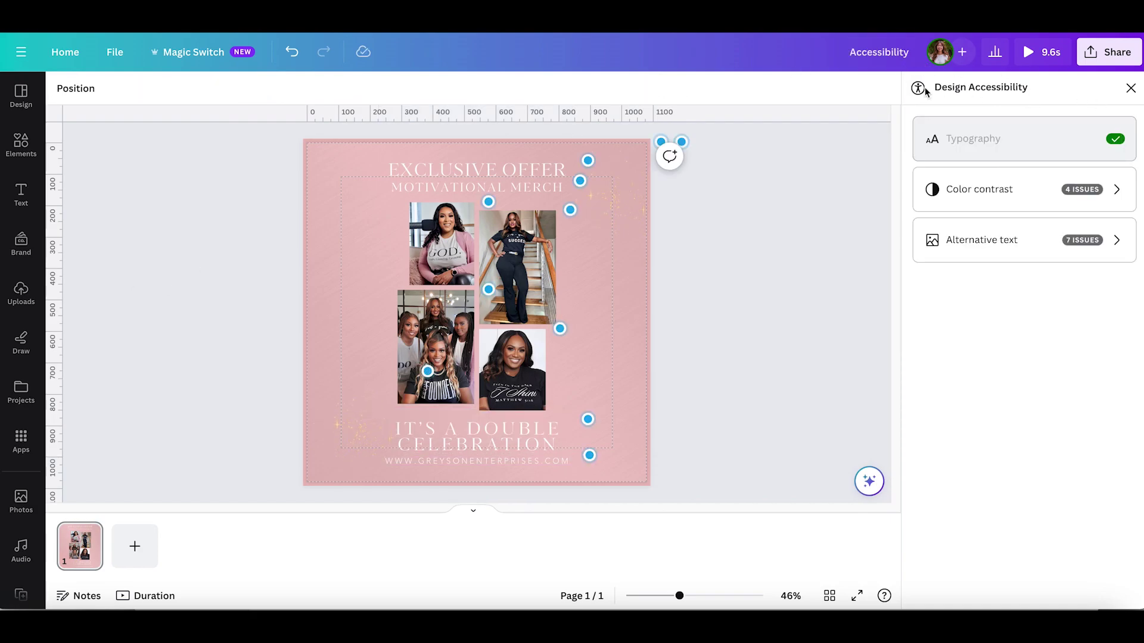
- Examine the low-contrast text issues flagged for the MOTIVATIONAL MERCH line and the website address
click(1067, 201)
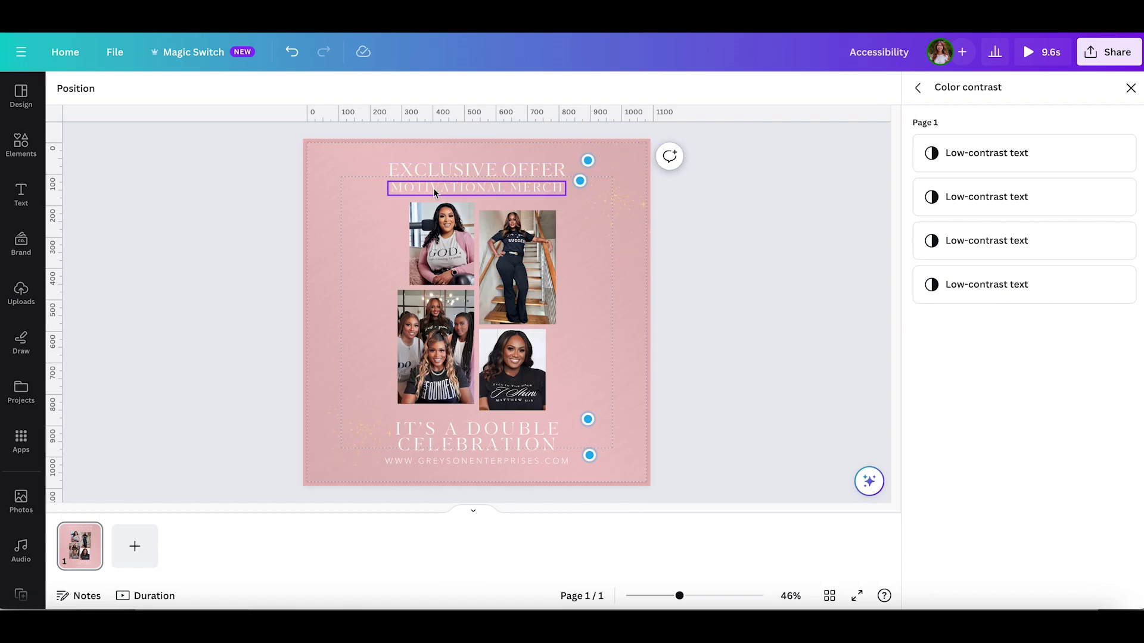
scroll(434, 187, down, 5)
scroll(439, 331, up, 4)
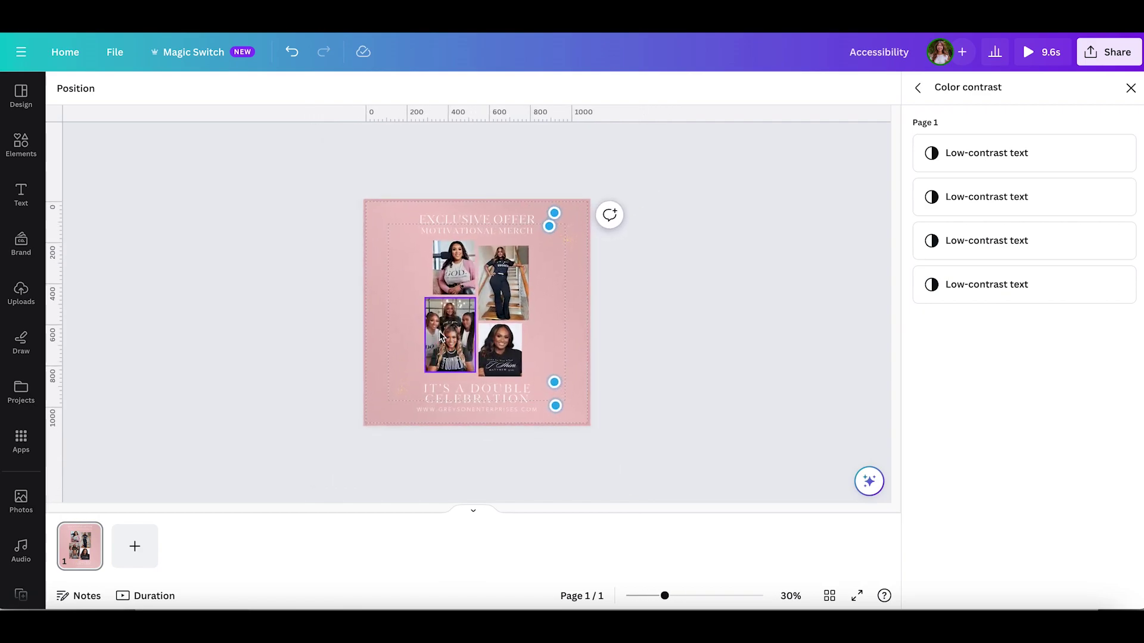
click(972, 154)
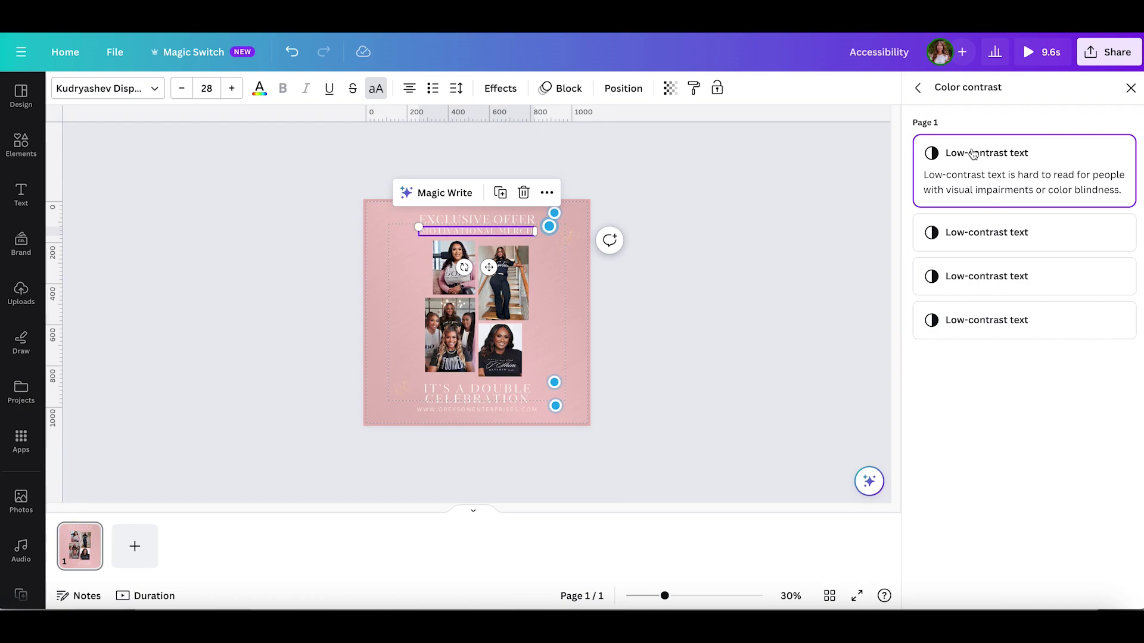
click(971, 225)
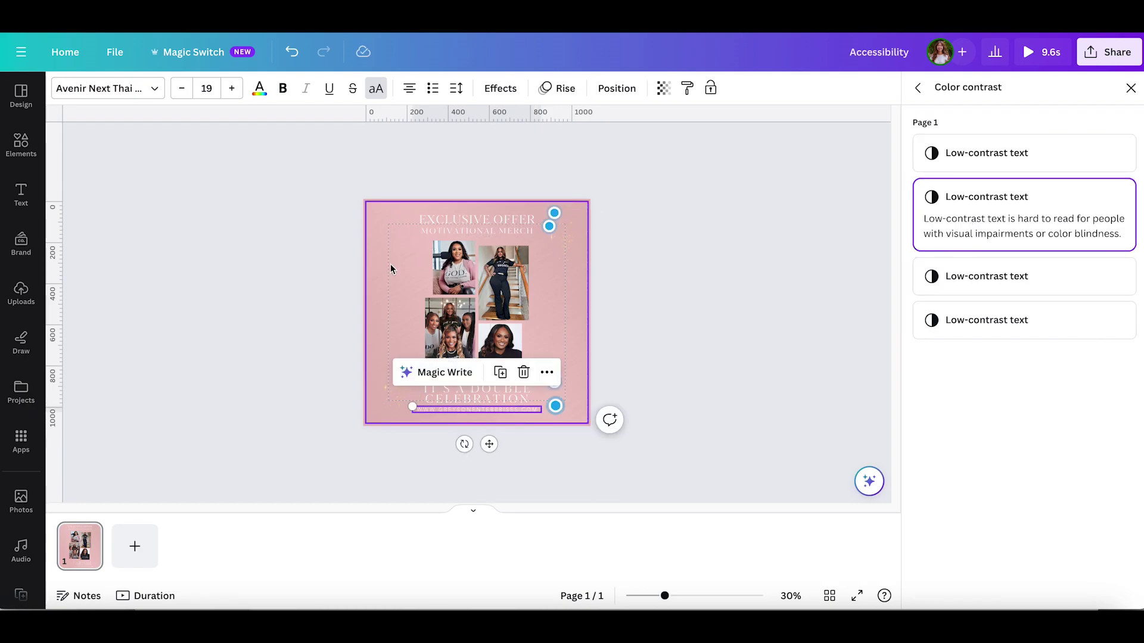
- Select all four text blocks, try the dark gold and teal brand colors, and settle on black for the text
scroll(391, 269, up, 2)
click(477, 394)
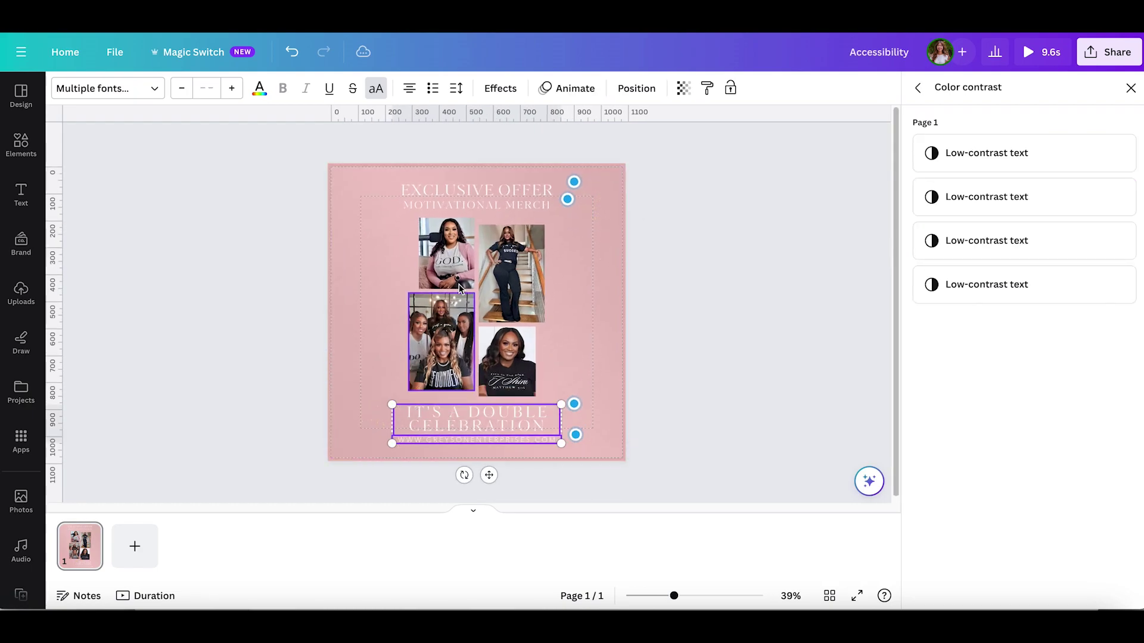
shift+click(452, 199)
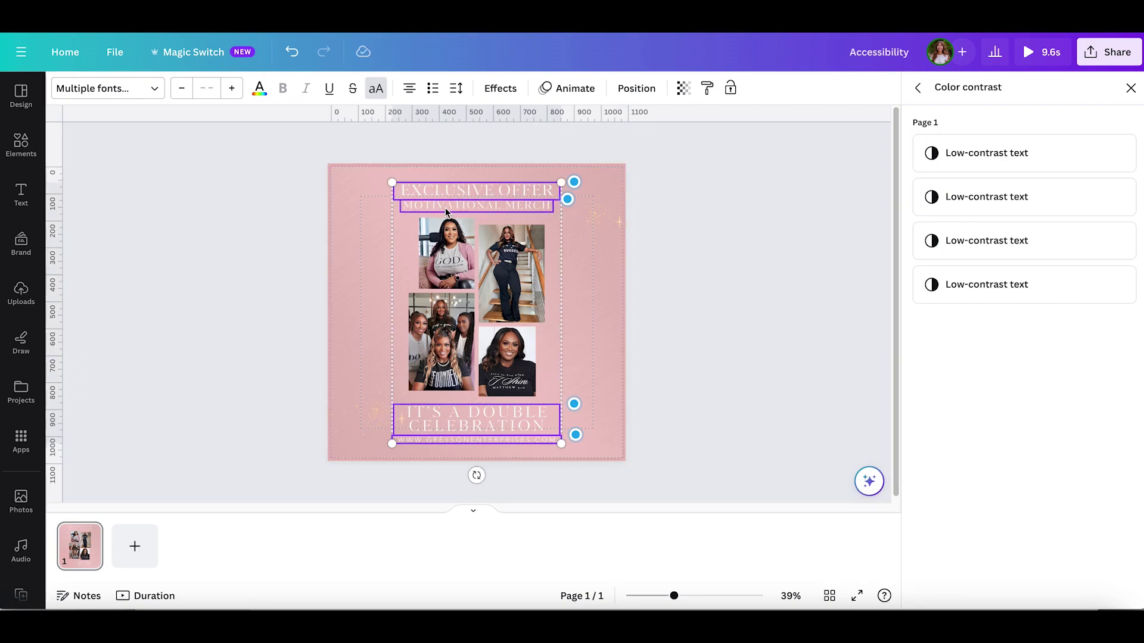
click(259, 88)
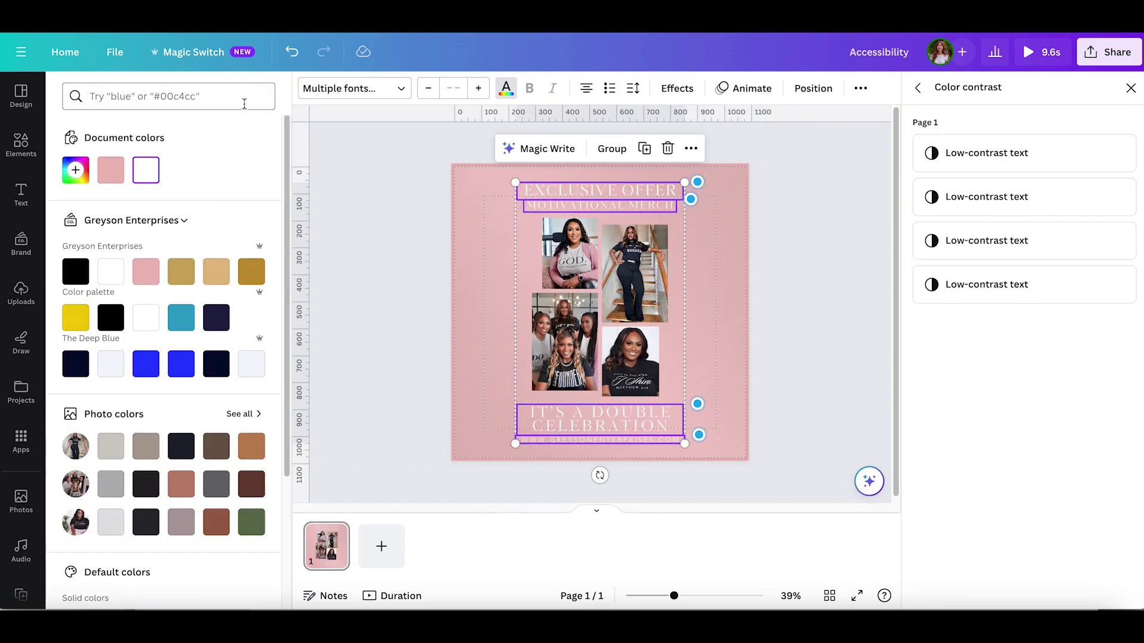
click(251, 274)
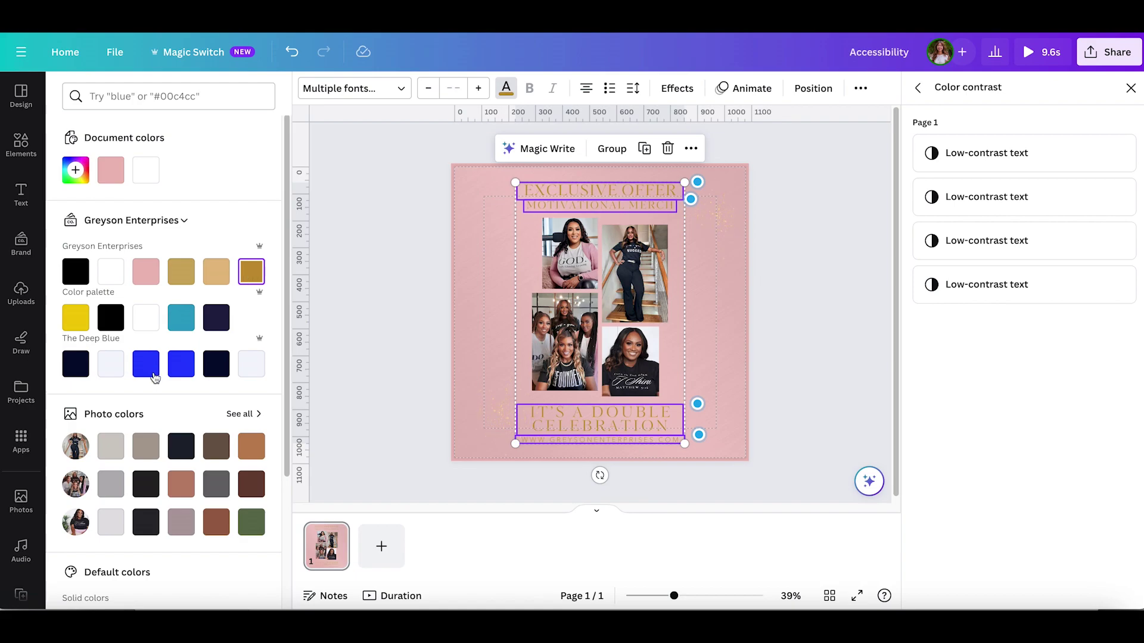
click(181, 322)
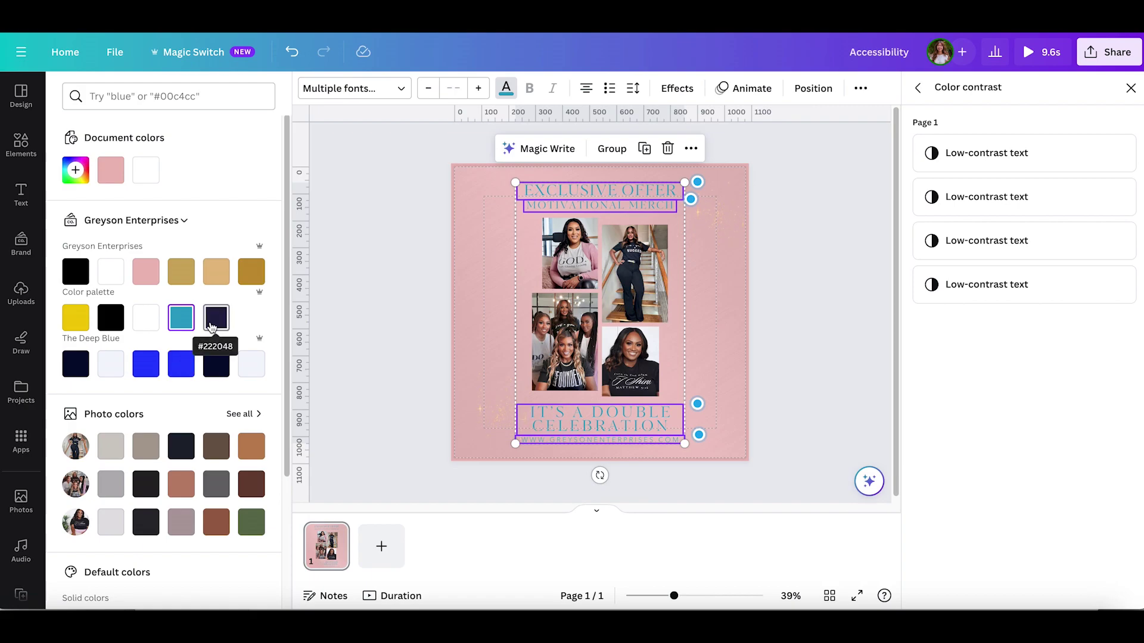
click(82, 278)
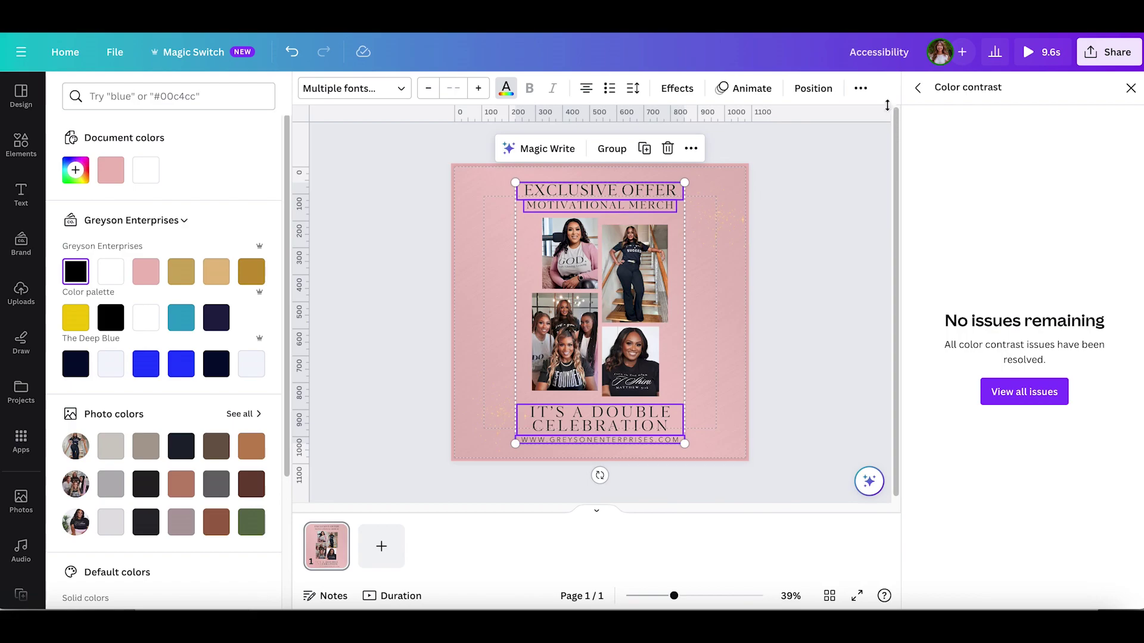
click(918, 87)
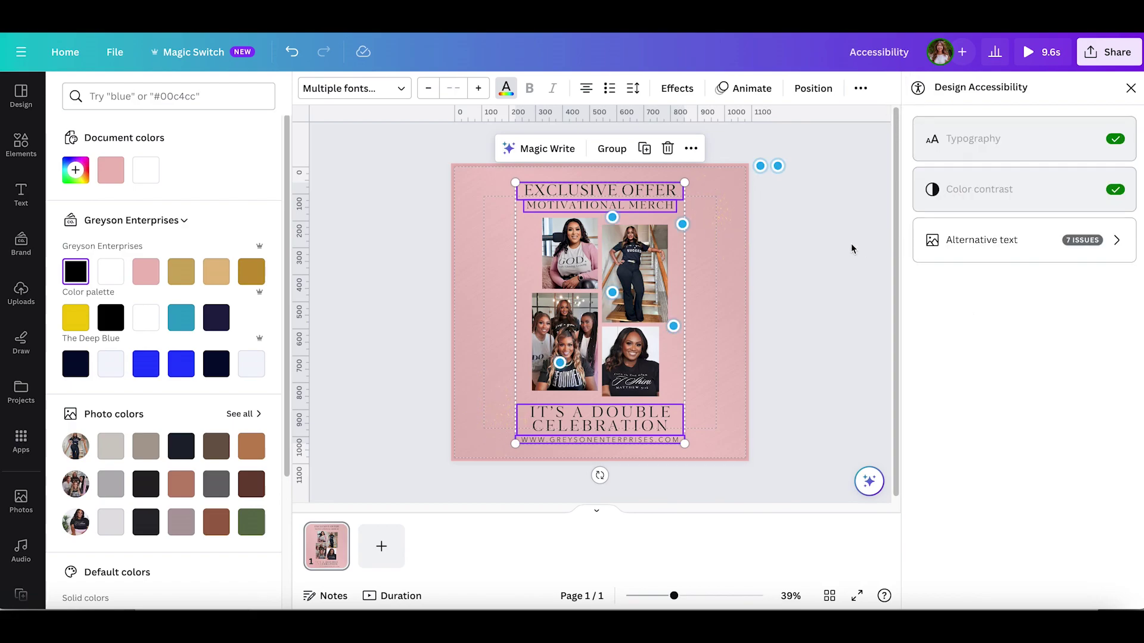
- Review the alternative text issues and inspect the one flagged for the pink background image
click(965, 240)
click(971, 154)
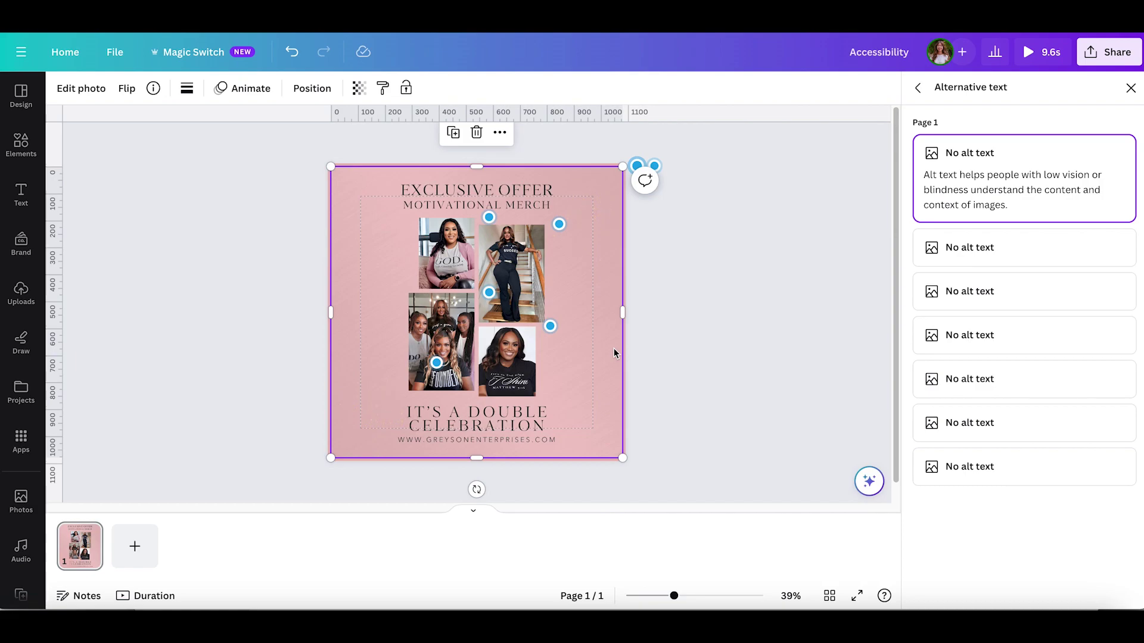
click(643, 323)
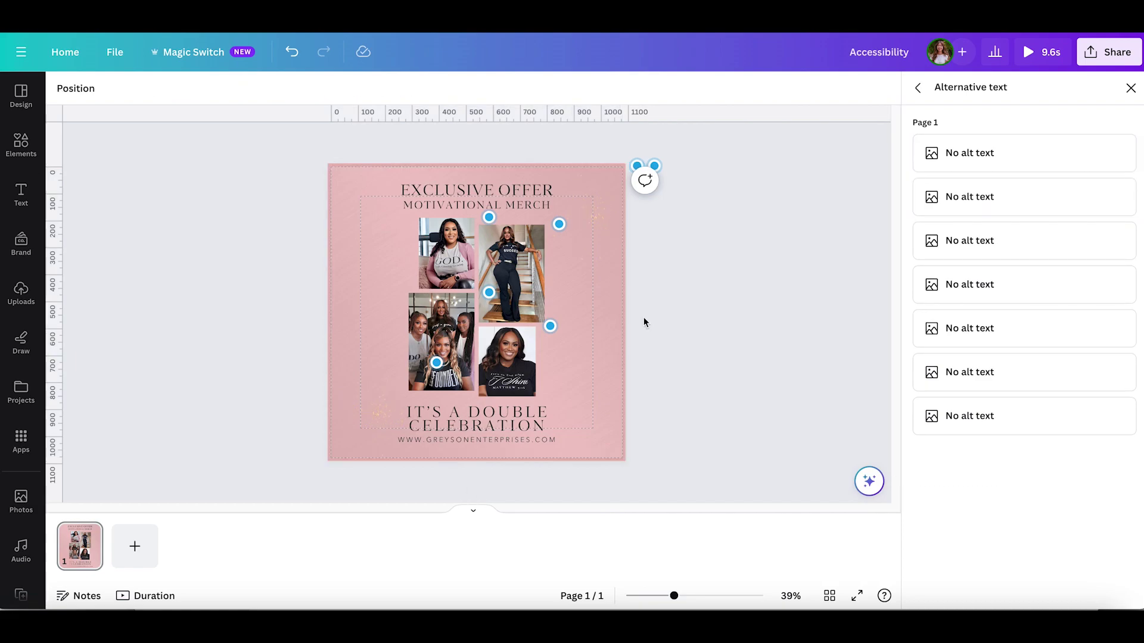
- Give the group photo of women in t-shirts an automatically suggested alternative text and save it
click(439, 344)
right_click(443, 332)
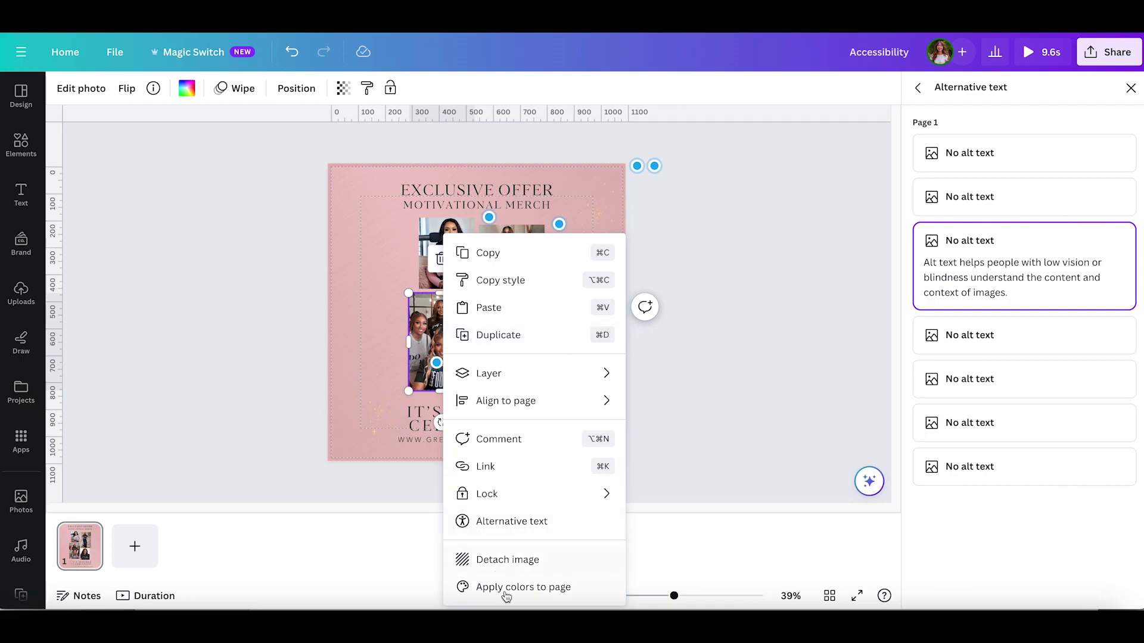
click(511, 522)
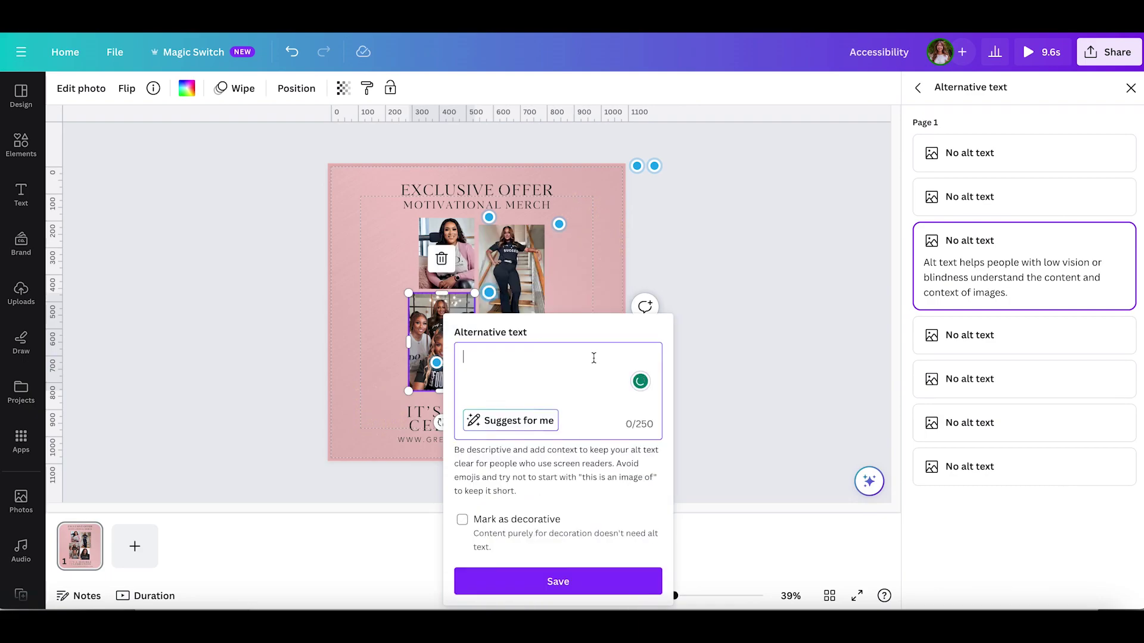
click(518, 421)
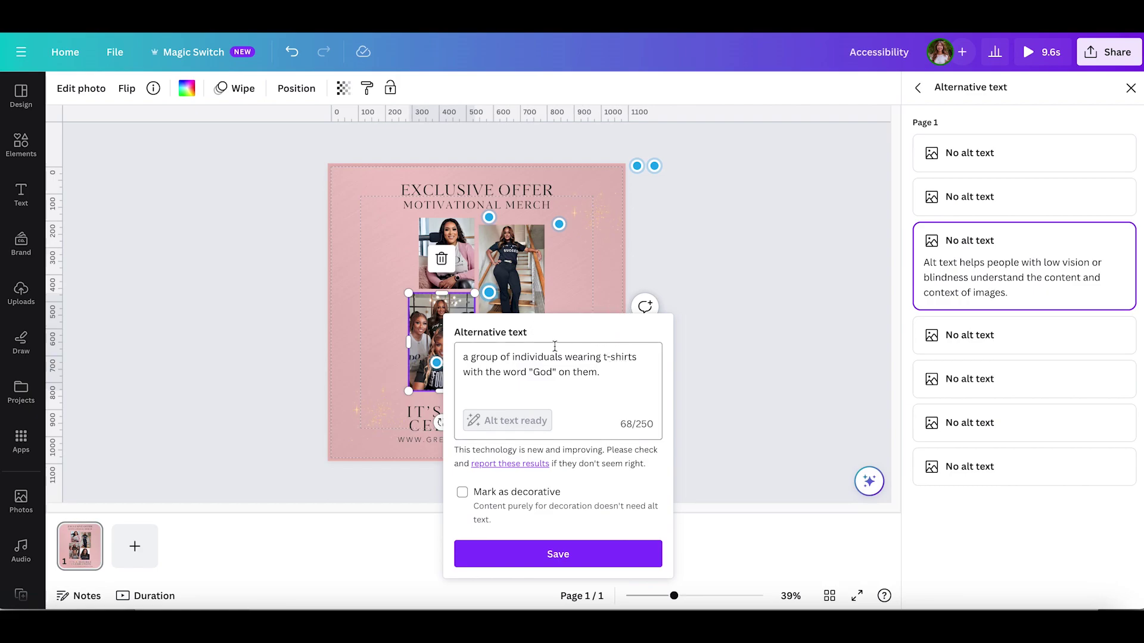
click(567, 558)
- Mark the gold sparkle graphic near the design's lower-left corner as decorative, save it, and close the accessibility check
click(362, 413)
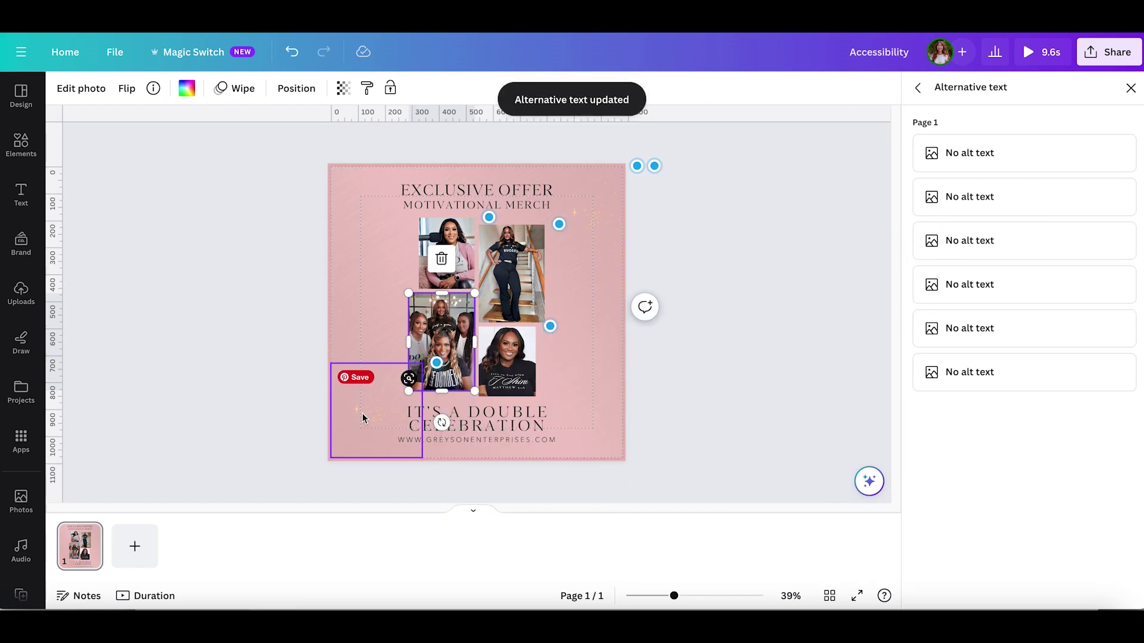
right_click(362, 419)
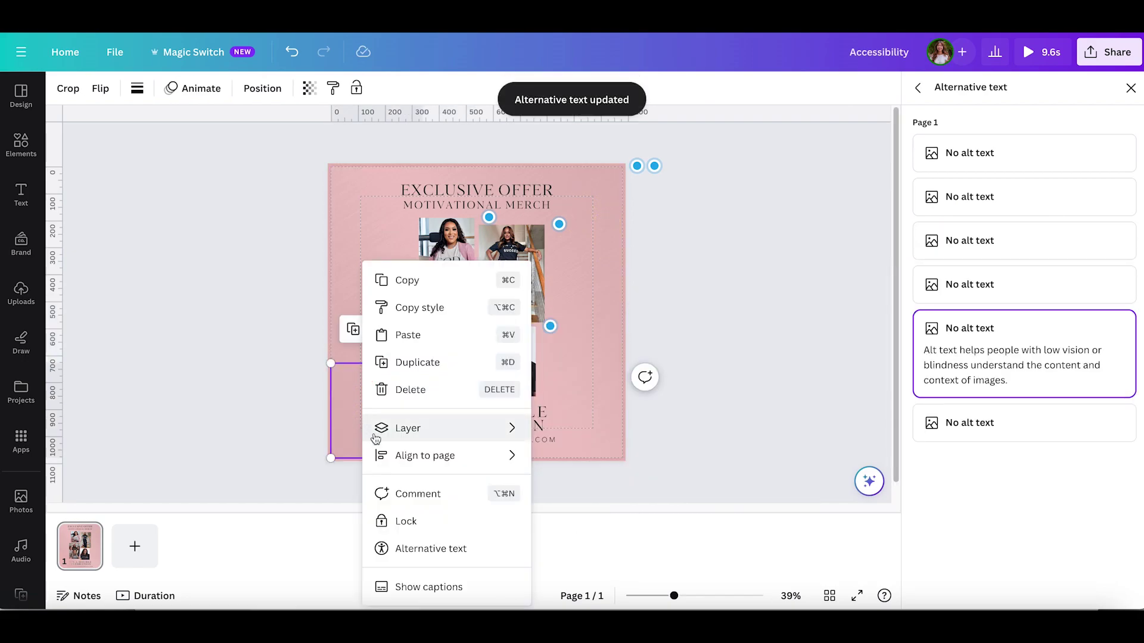
click(435, 547)
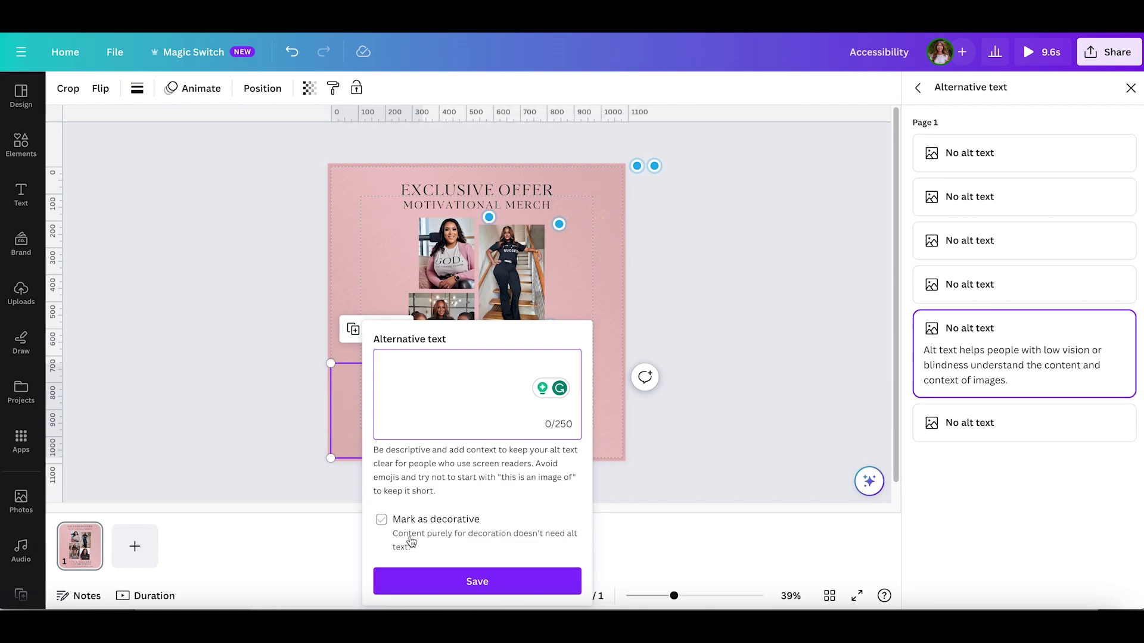
click(427, 521)
click(478, 582)
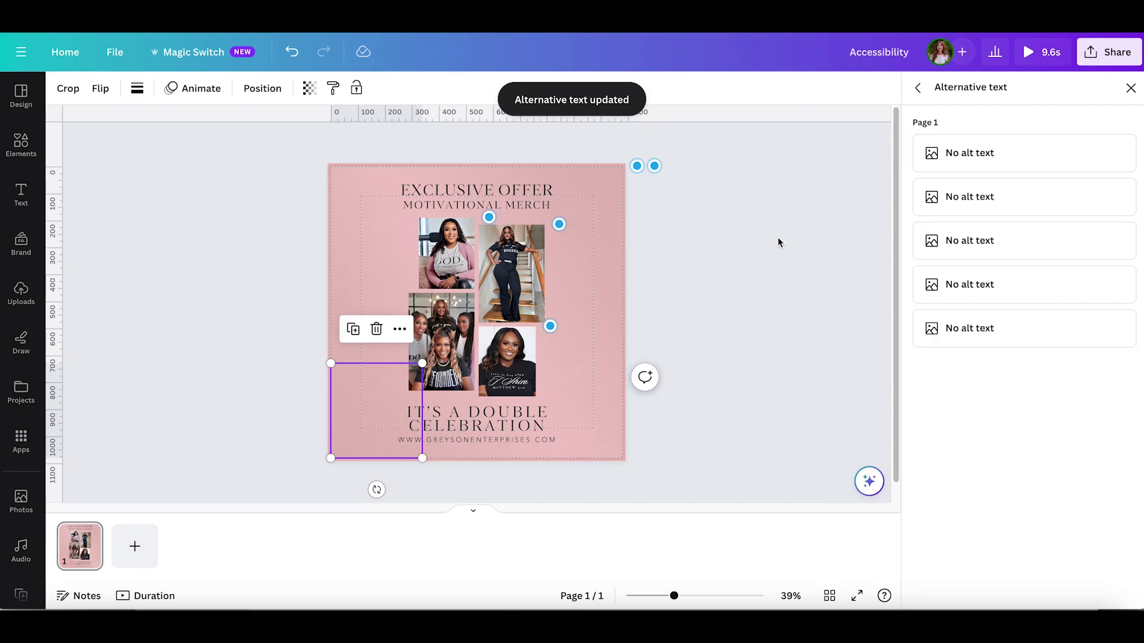
click(1130, 88)
click(892, 252)
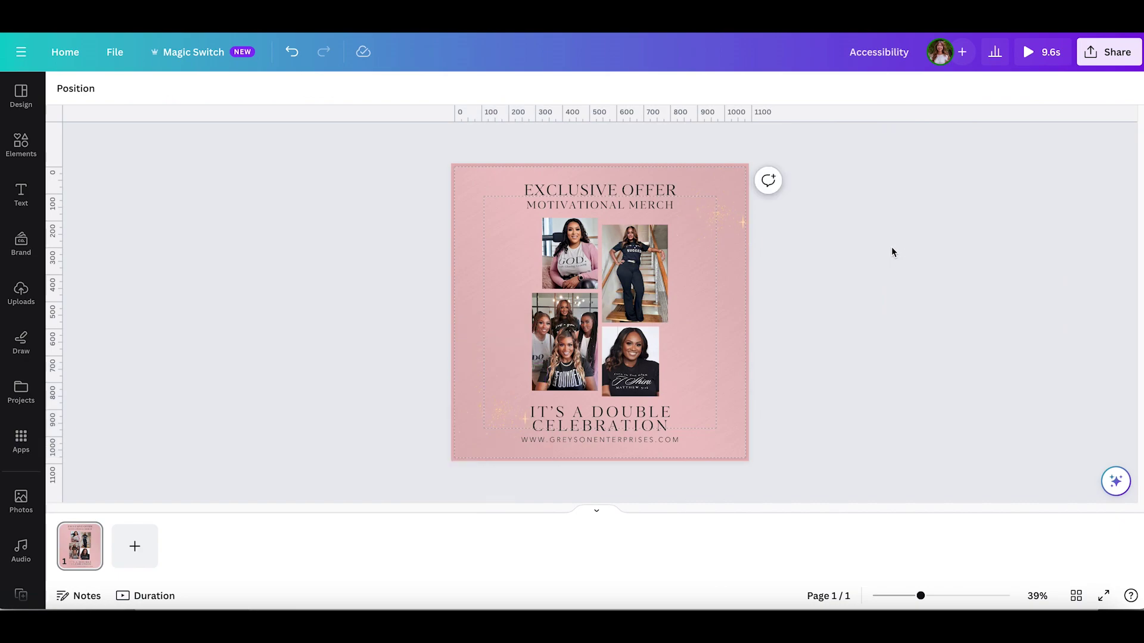